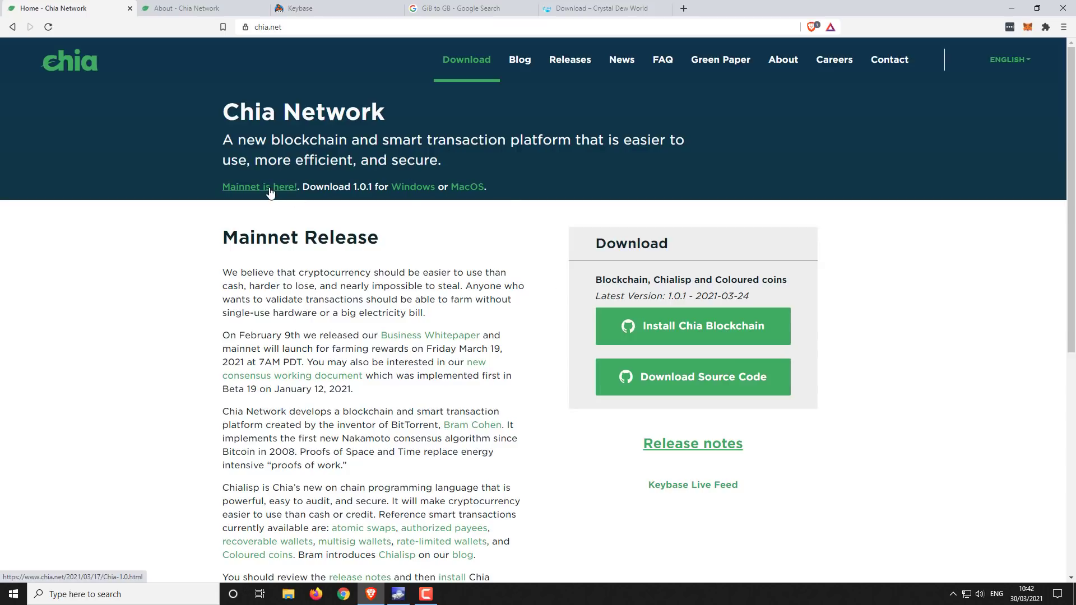
Download the Chia 1.0.1 installer for Windows, run it to install Chia, and minimize the browser
click(409, 192)
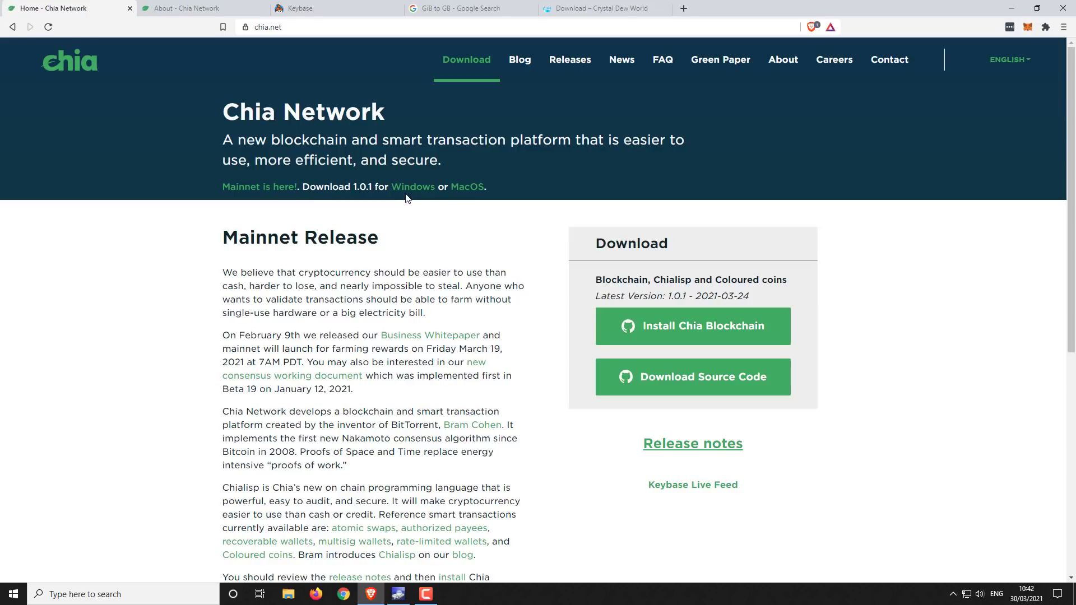
click(442, 286)
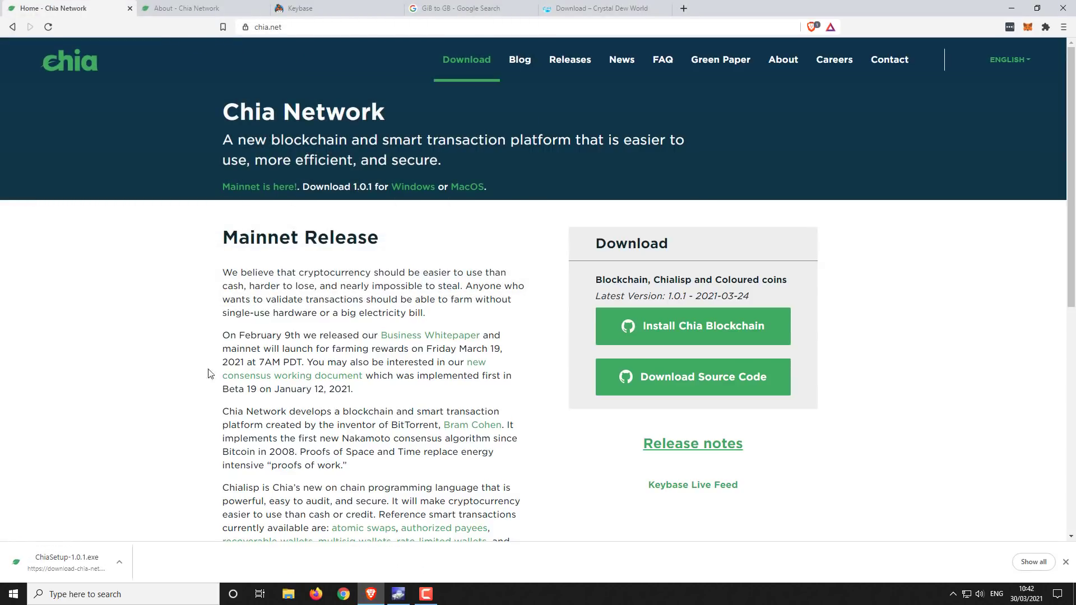
click(79, 560)
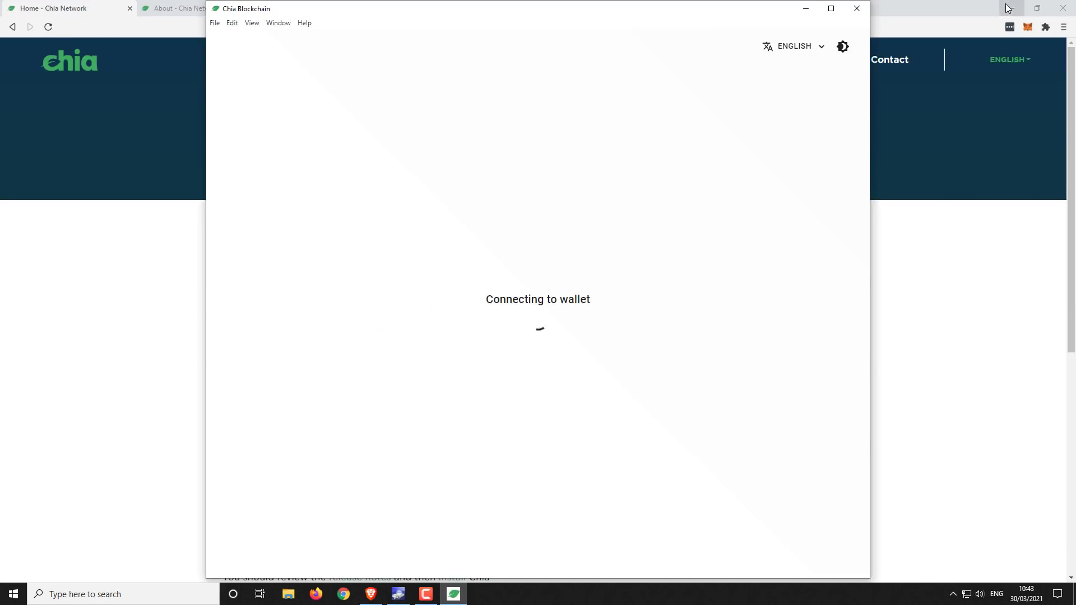
click(1010, 8)
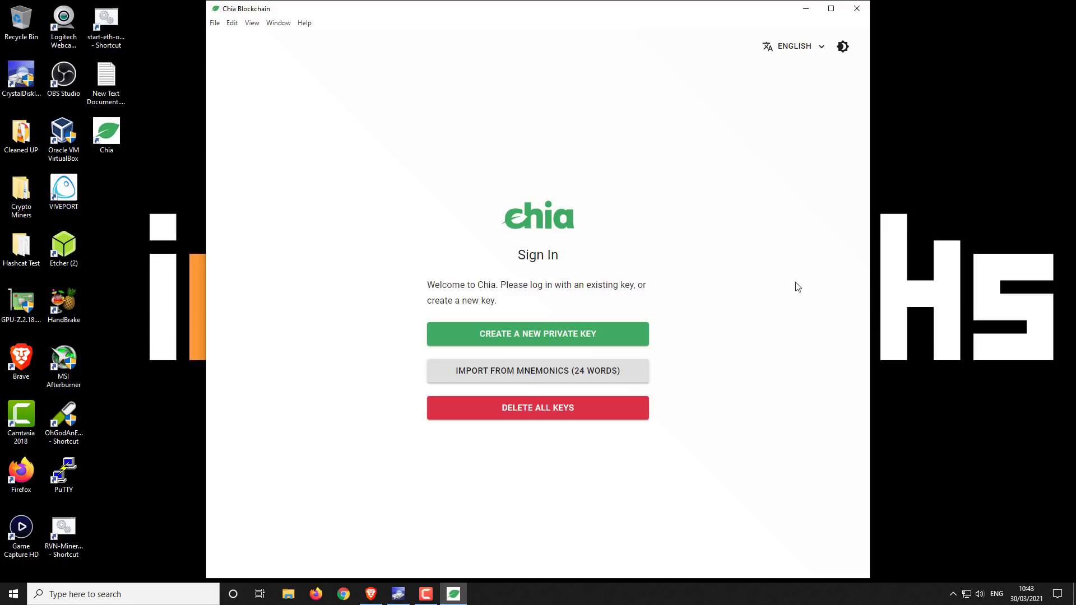
Create a new wallet from a new private key and check its total balance
click(601, 335)
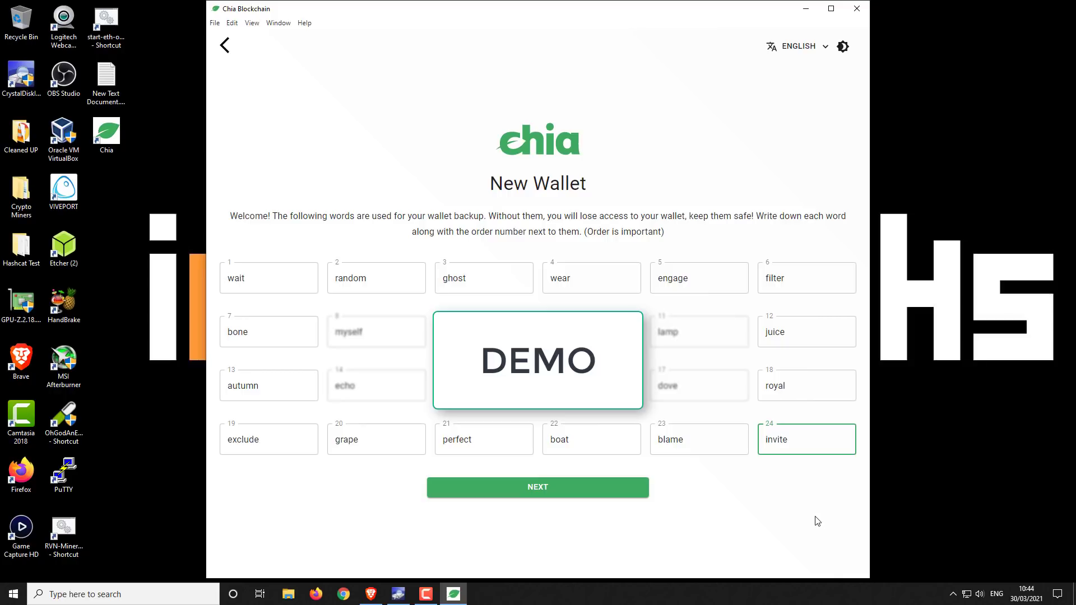
click(575, 496)
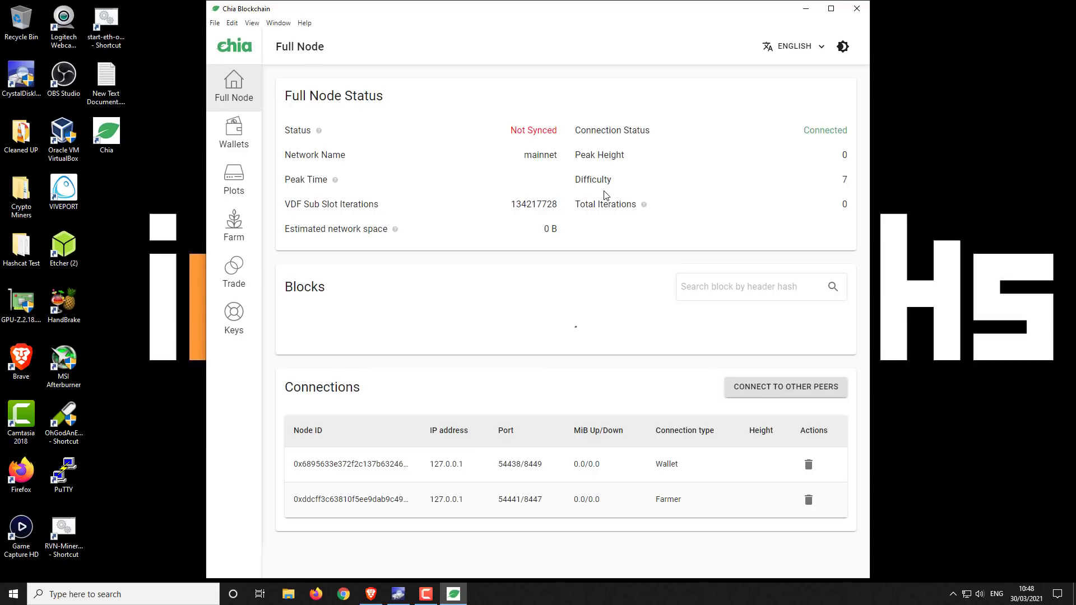
click(240, 132)
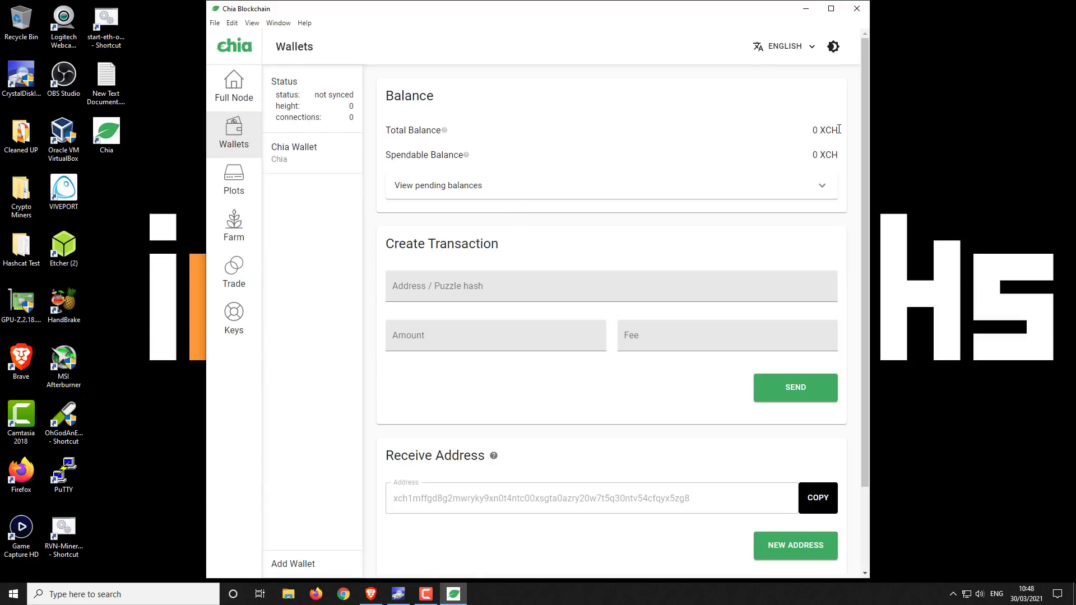
mouse_move(838, 130)
mouse_down()
mouse_move(814, 130)
mouse_move(824, 130)
mouse_up()
Start adding a plot with size 101.4GiB (k=32, temporary space: 332GiB) and a plot count of 1
click(236, 182)
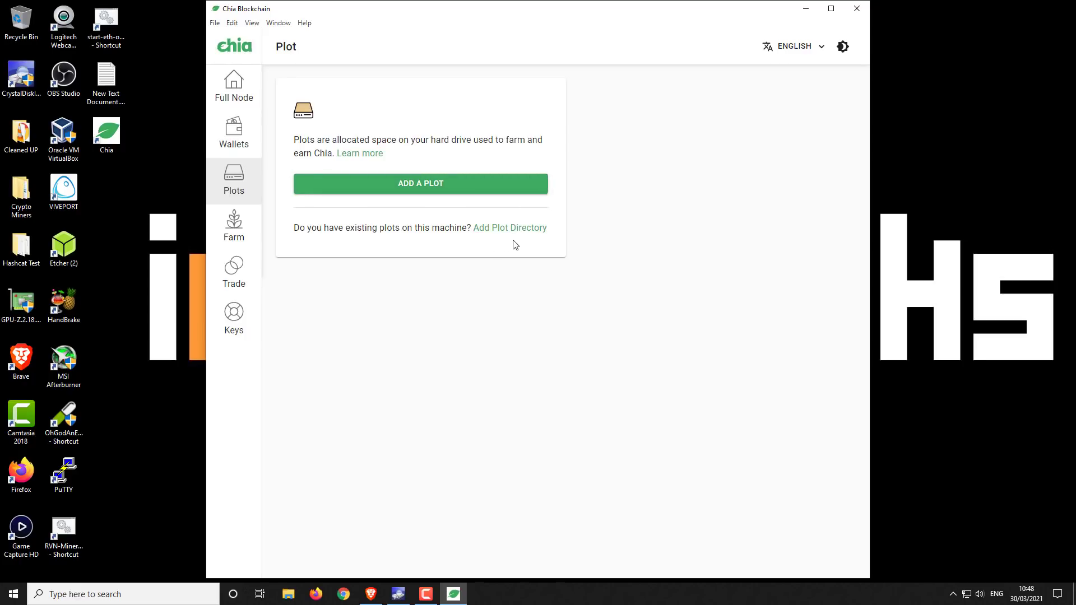
click(450, 192)
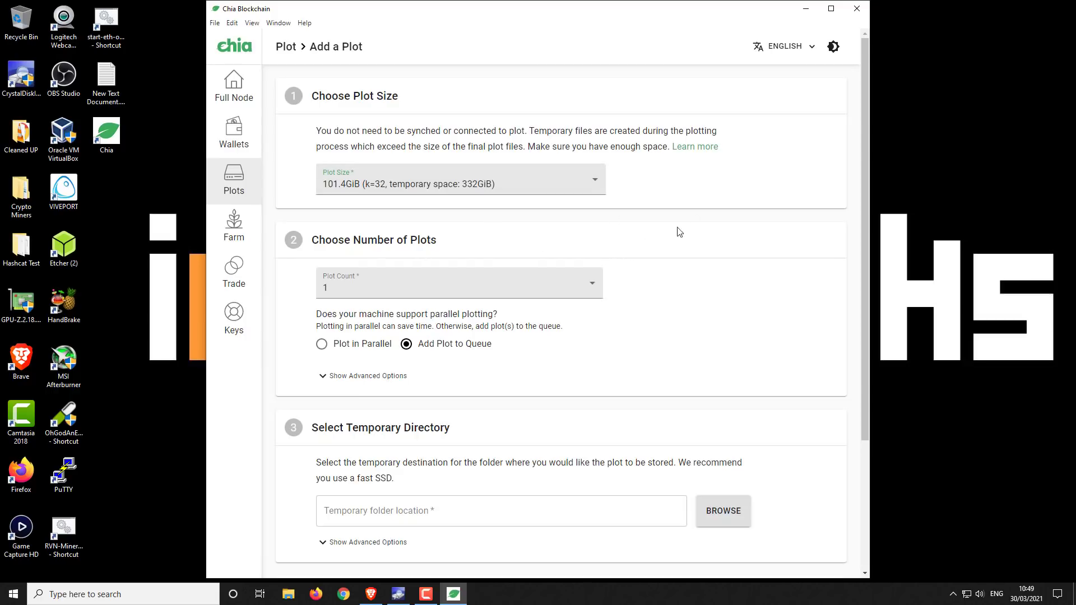
click(595, 180)
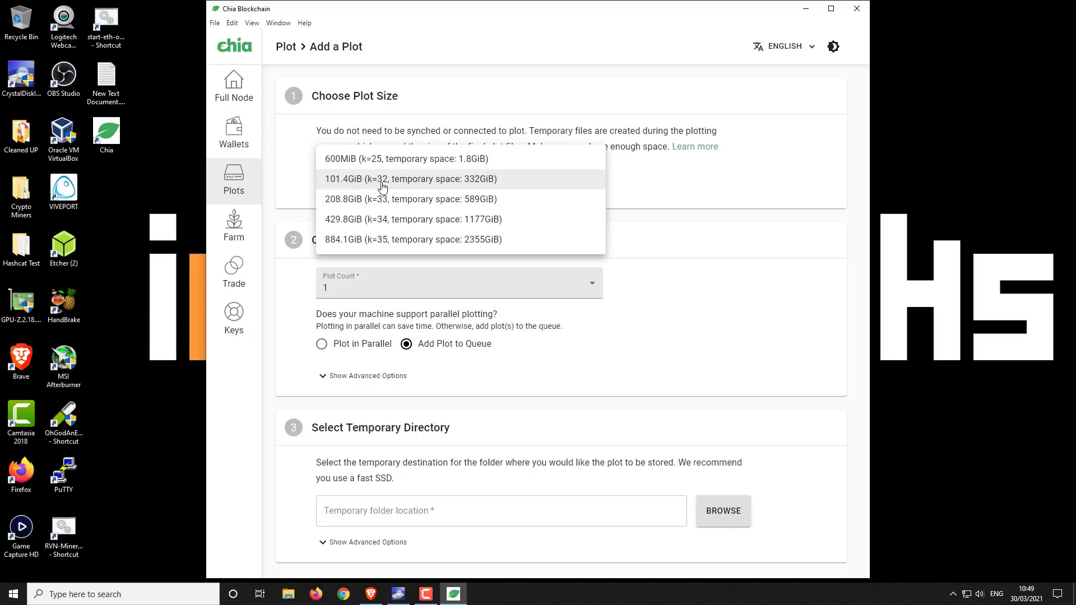
click(629, 185)
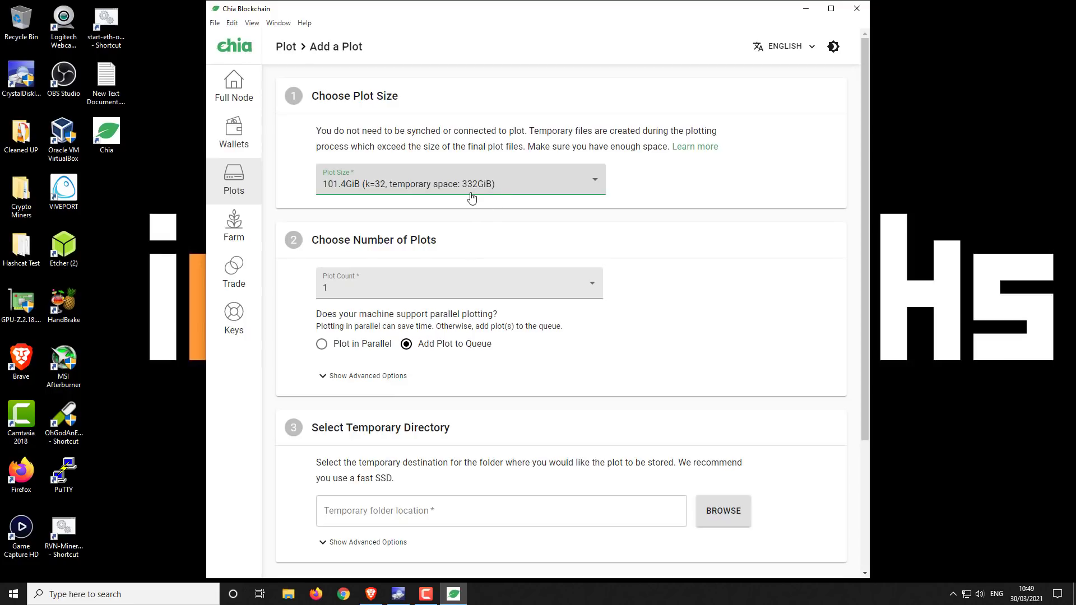
click(465, 294)
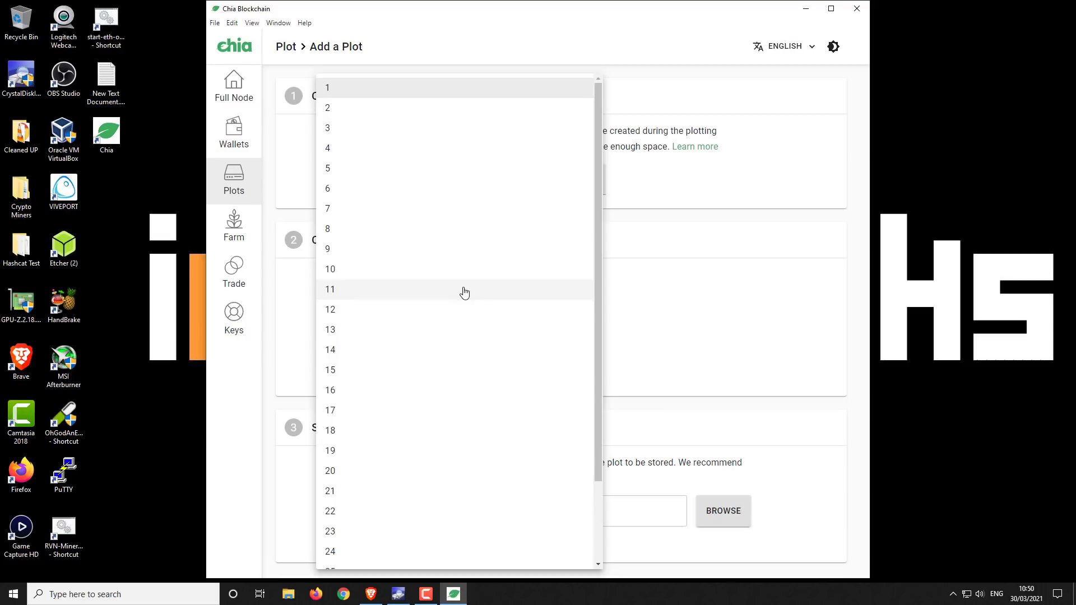
click(341, 93)
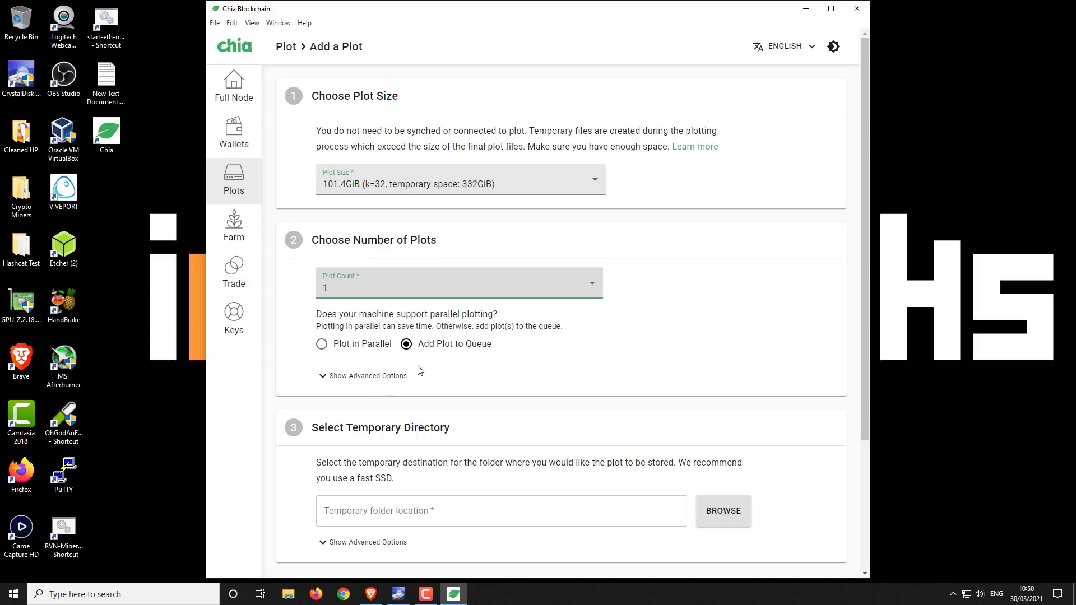
Expand the advanced options for the number of plots and examine the RAM, threads, buckets and directory settings
click(359, 380)
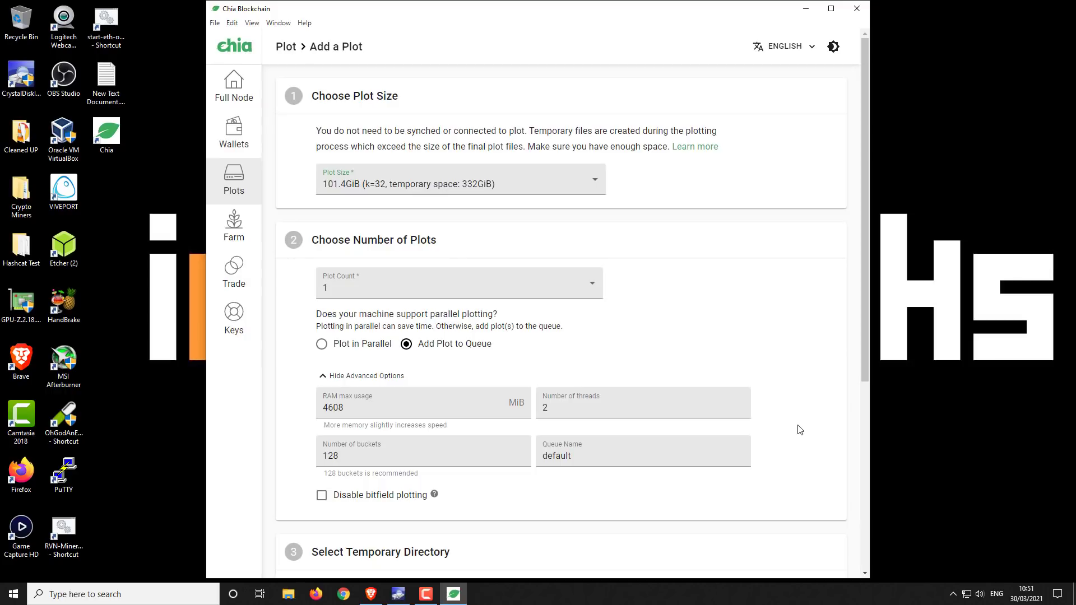
scroll(808, 431, down, 1)
scroll(808, 430, up, 1)
scroll(804, 395, down, 2)
scroll(773, 370, up, 2)
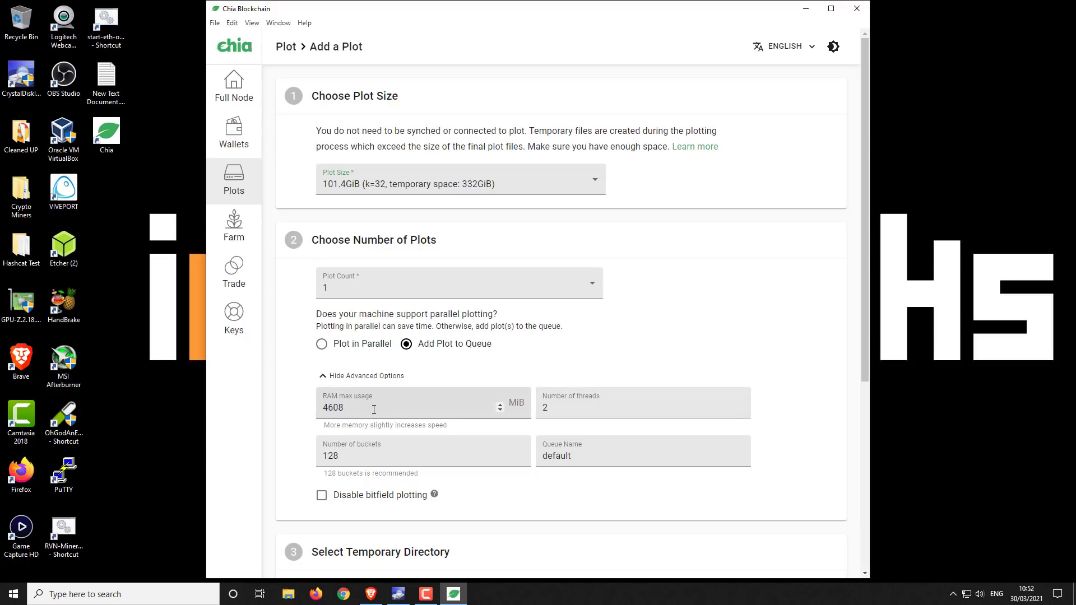
scroll(771, 406, down, 2)
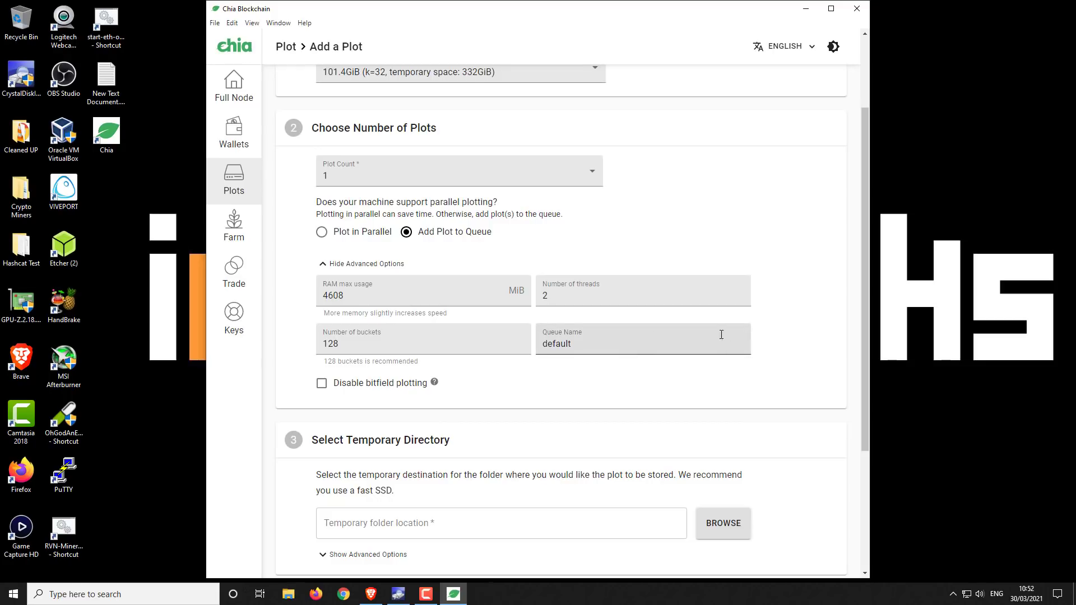
scroll(509, 297, down, 2)
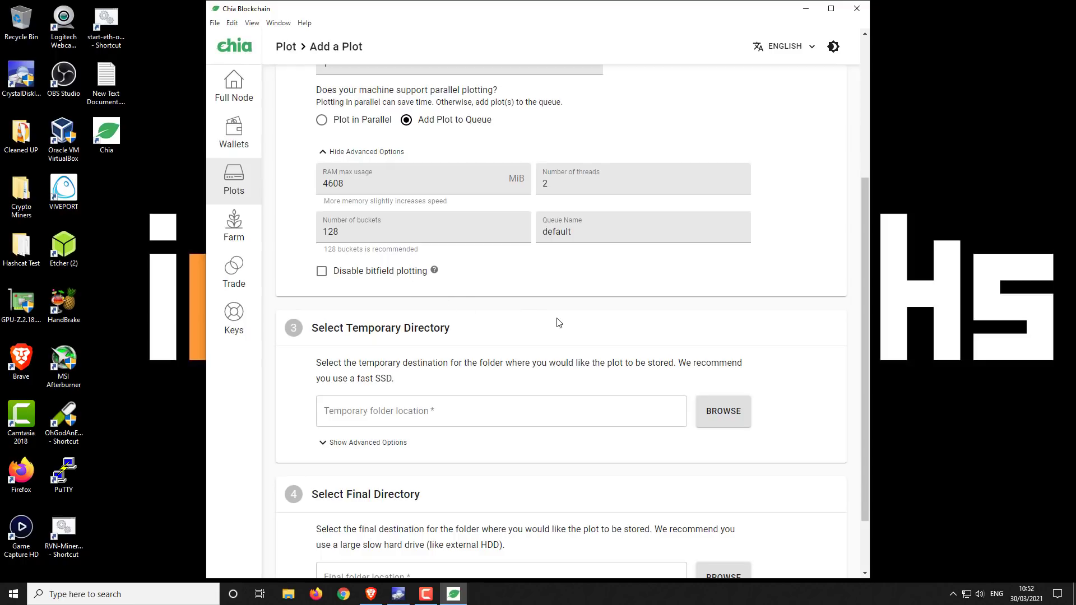
scroll(558, 323, down, 2)
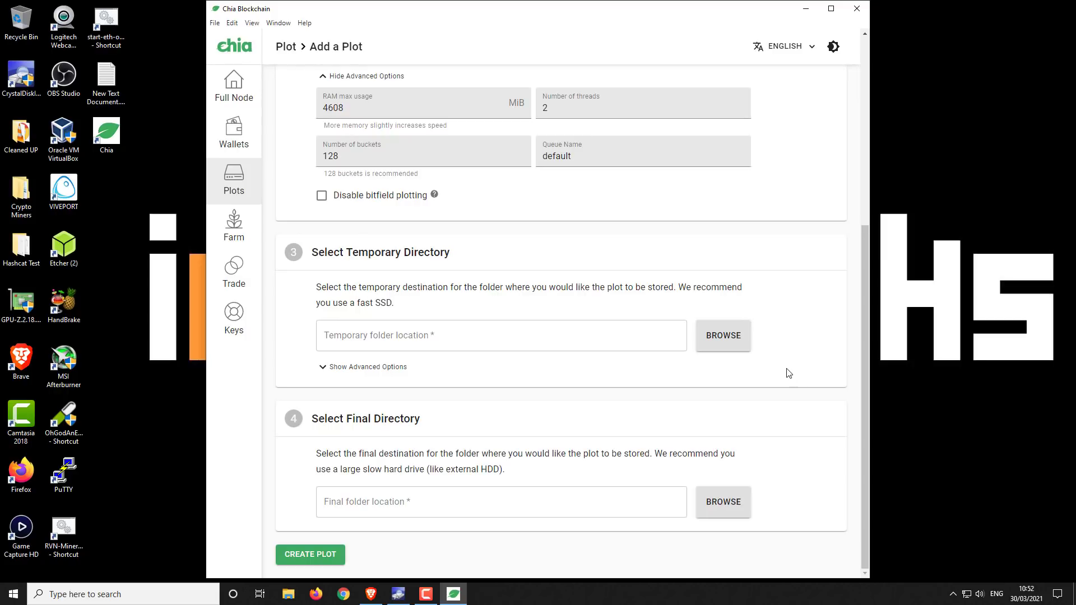
scroll(785, 385, up, 3)
scroll(530, 207, up, 3)
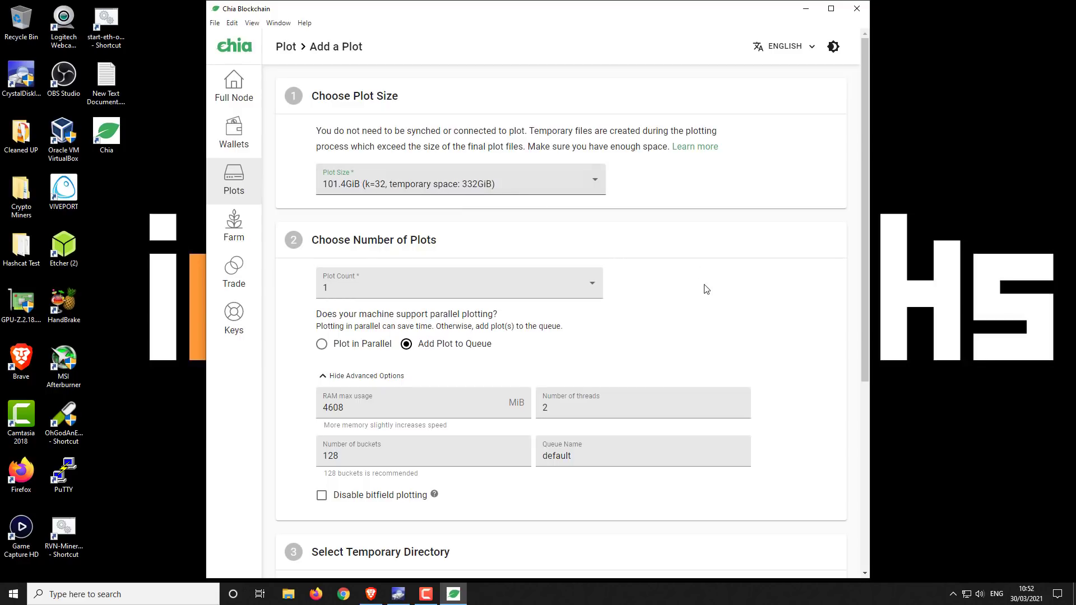
Create a folder named ChiaTemp on the UV500 (F:) drive and select it as the temporary directory
scroll(805, 334, down, 5)
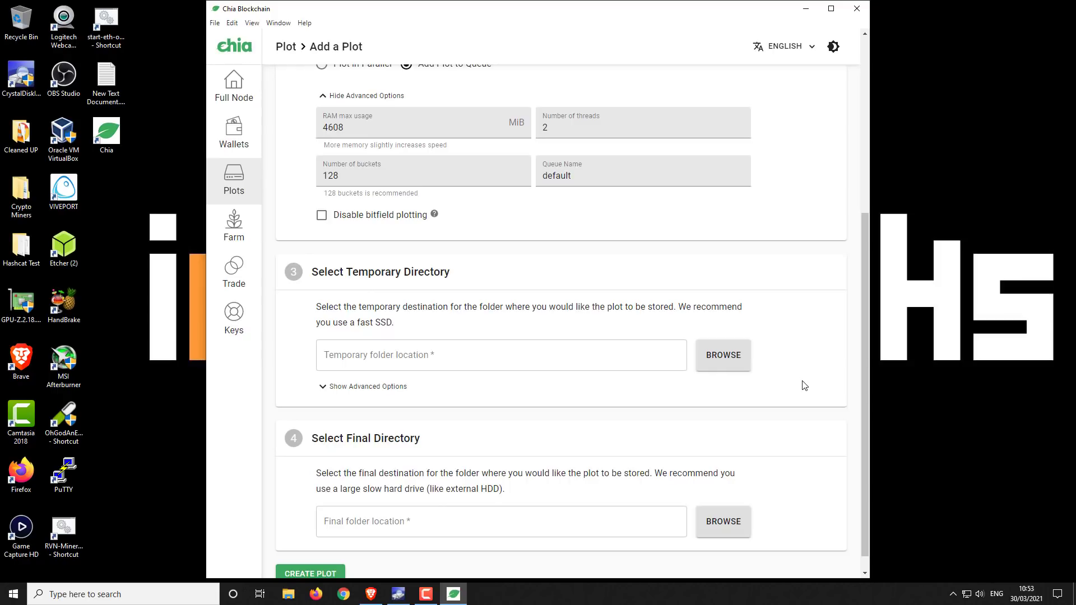
scroll(805, 384, down, 1)
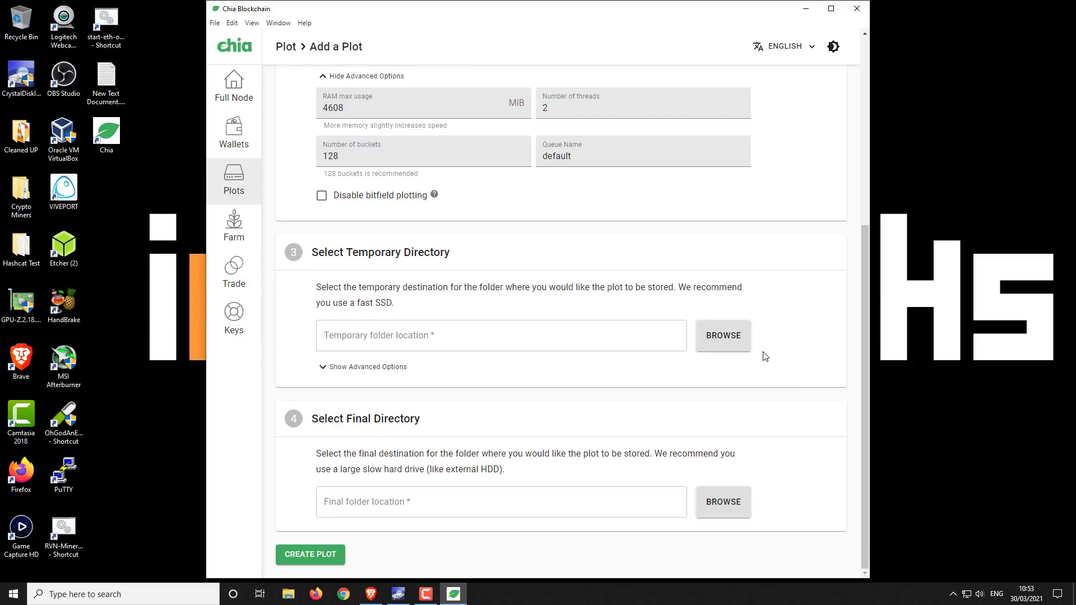
click(731, 343)
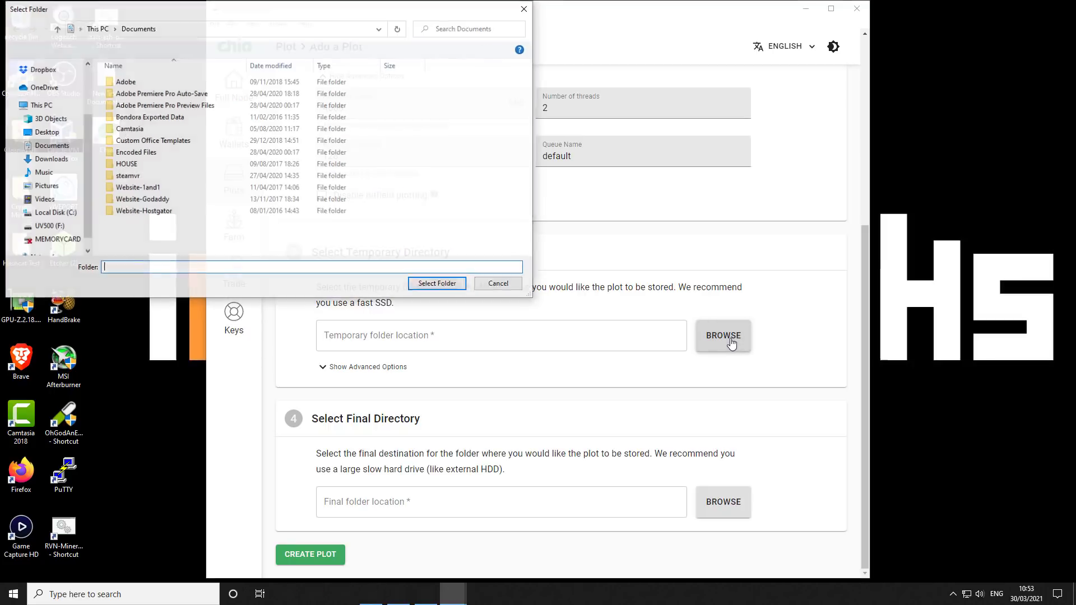
click(70, 226)
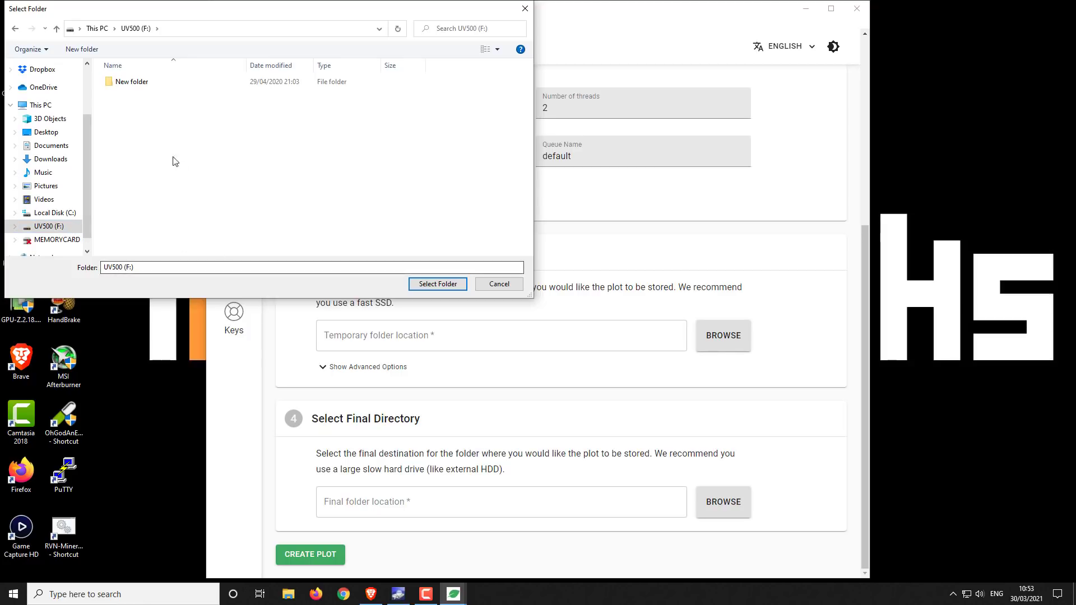
right_click(124, 117)
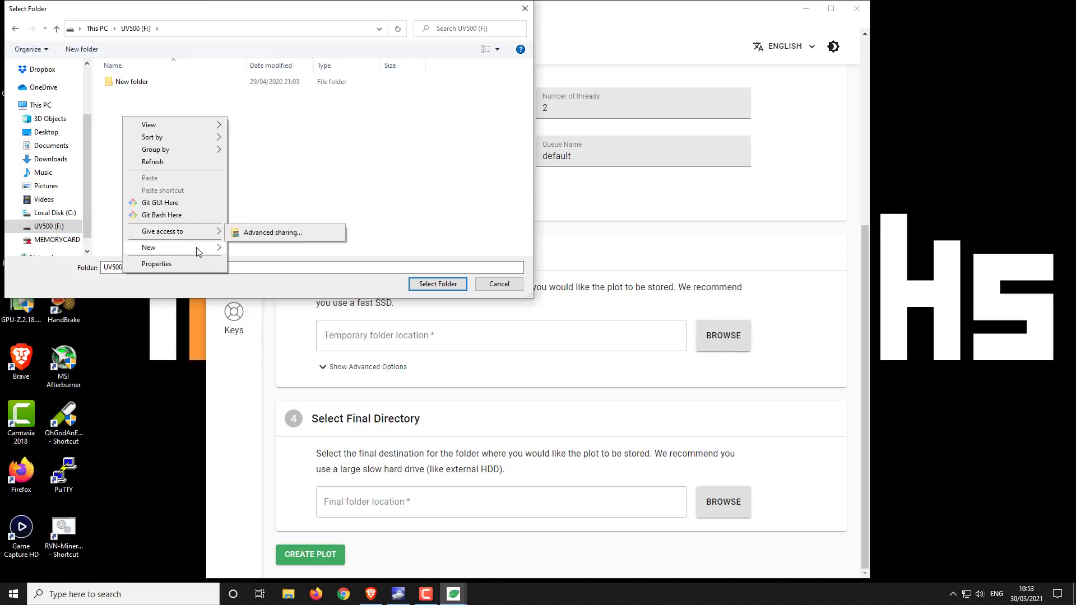
mouse_move(200, 252)
click(255, 250)
key(BackSpace)
text(Chia)
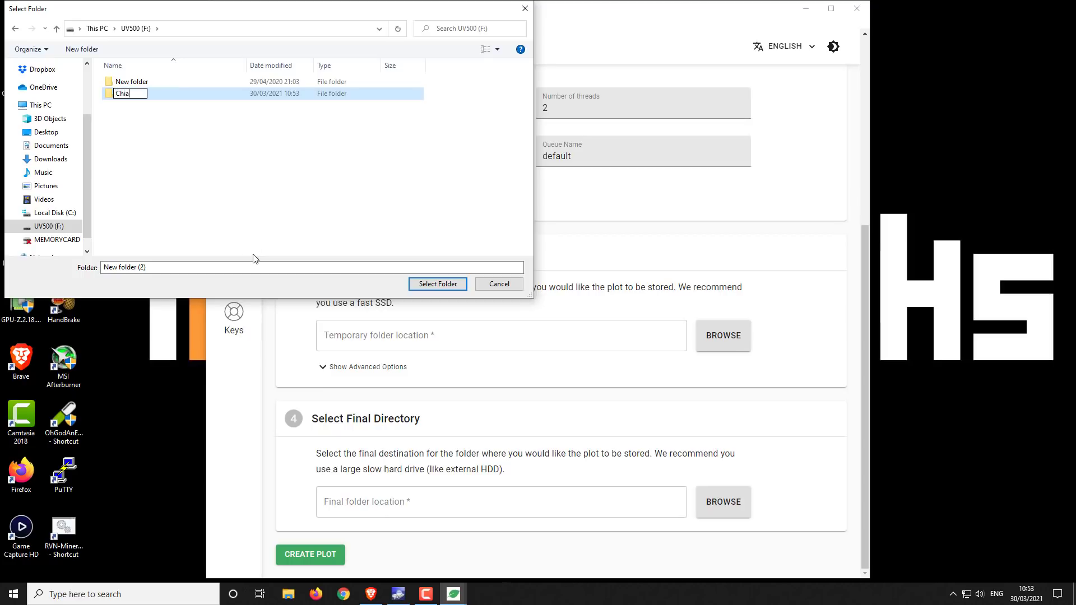
text(Temp)
click(173, 103)
click(153, 102)
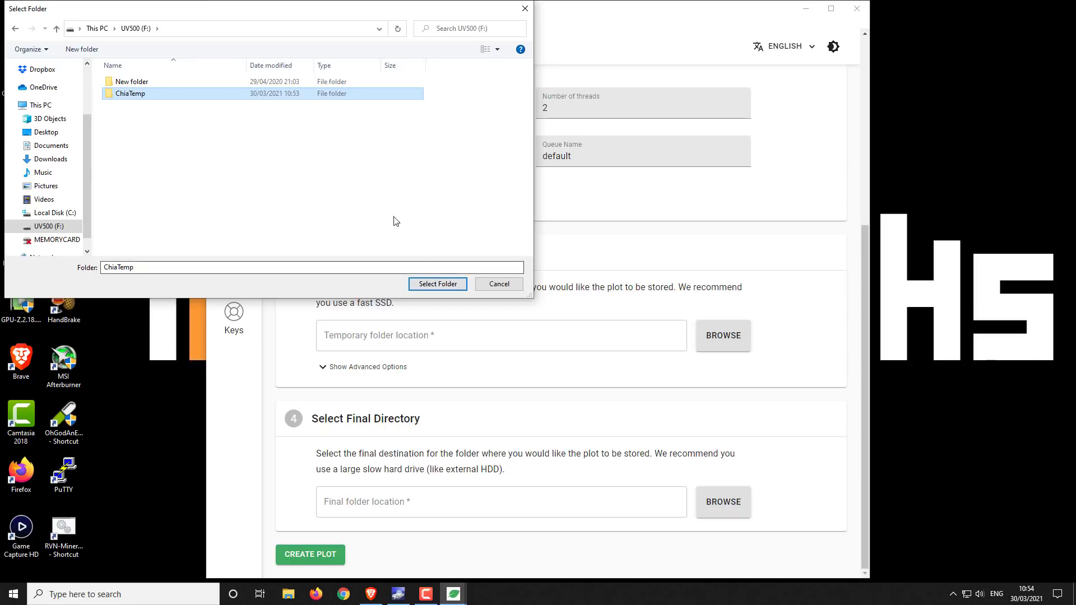
click(439, 285)
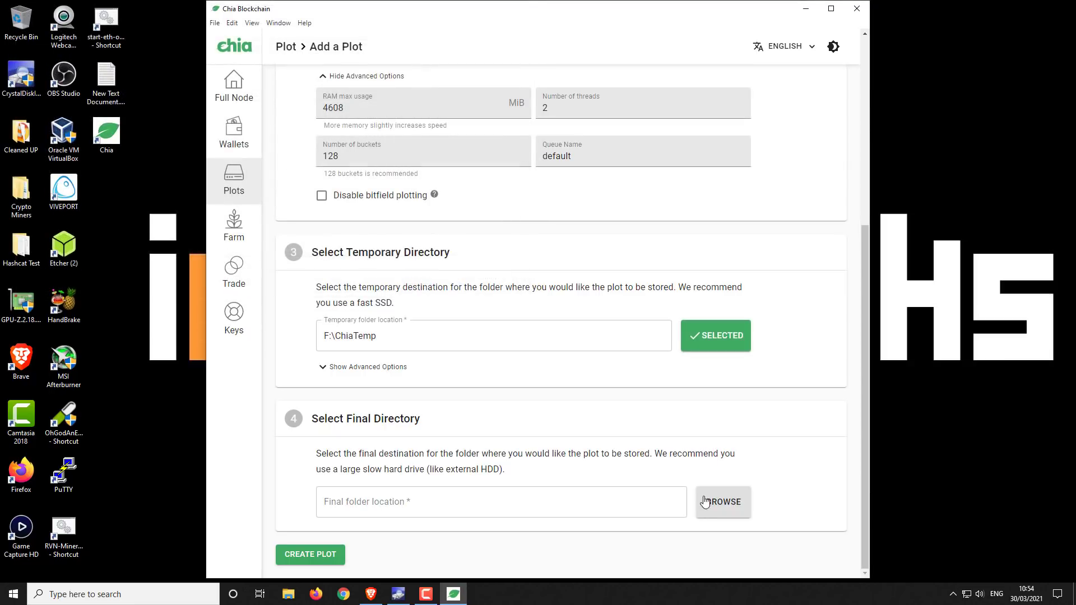
Create a folder named ChiaPlot inside F:\ChiaTemp and select it as the final directory
click(727, 506)
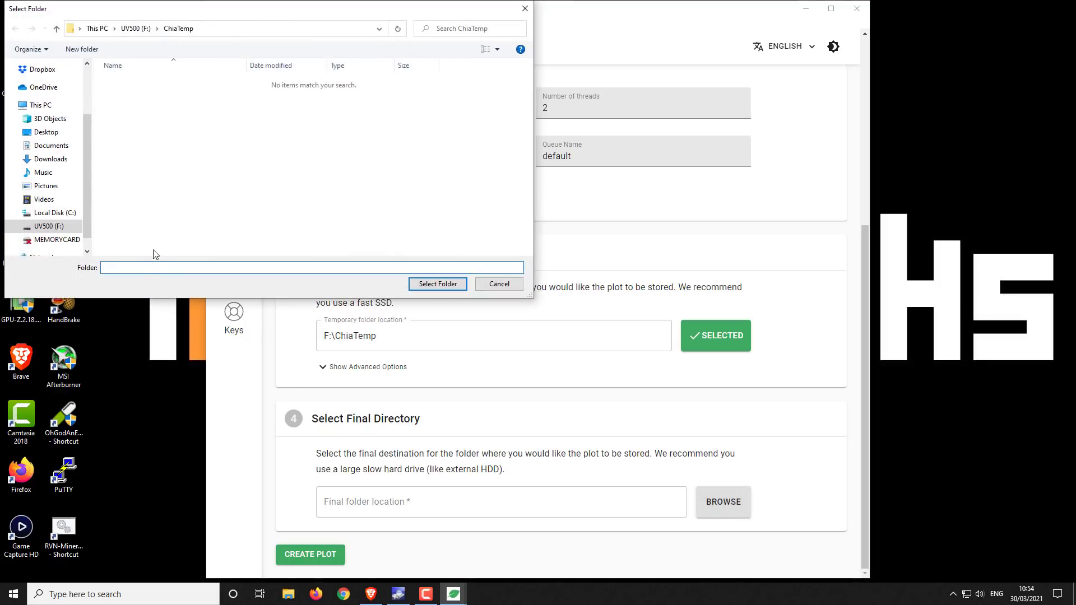
right_click(131, 138)
mouse_move(220, 282)
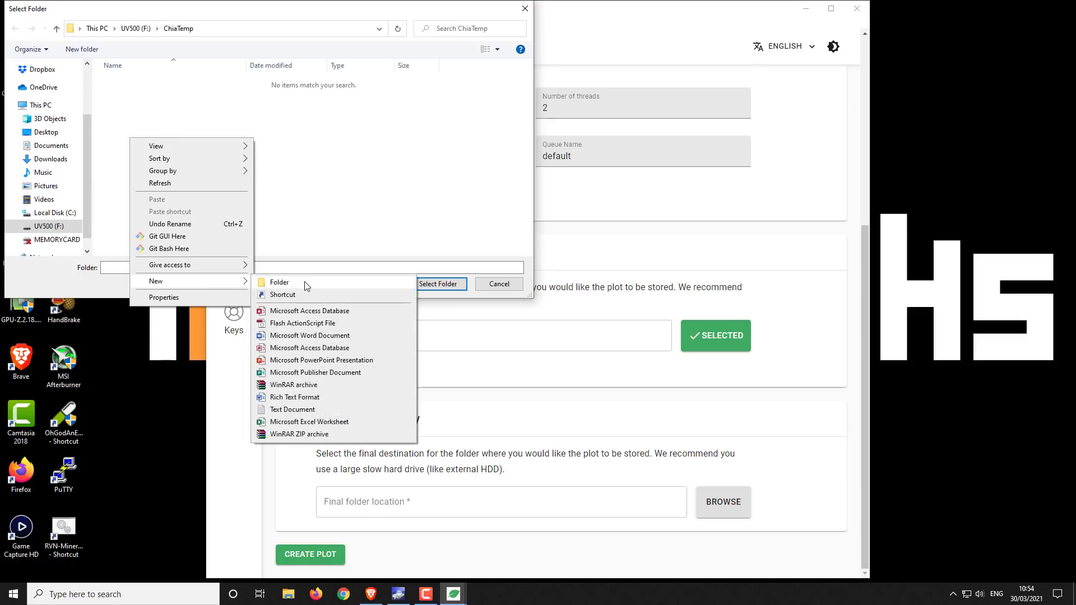
click(274, 282)
text(Chai)
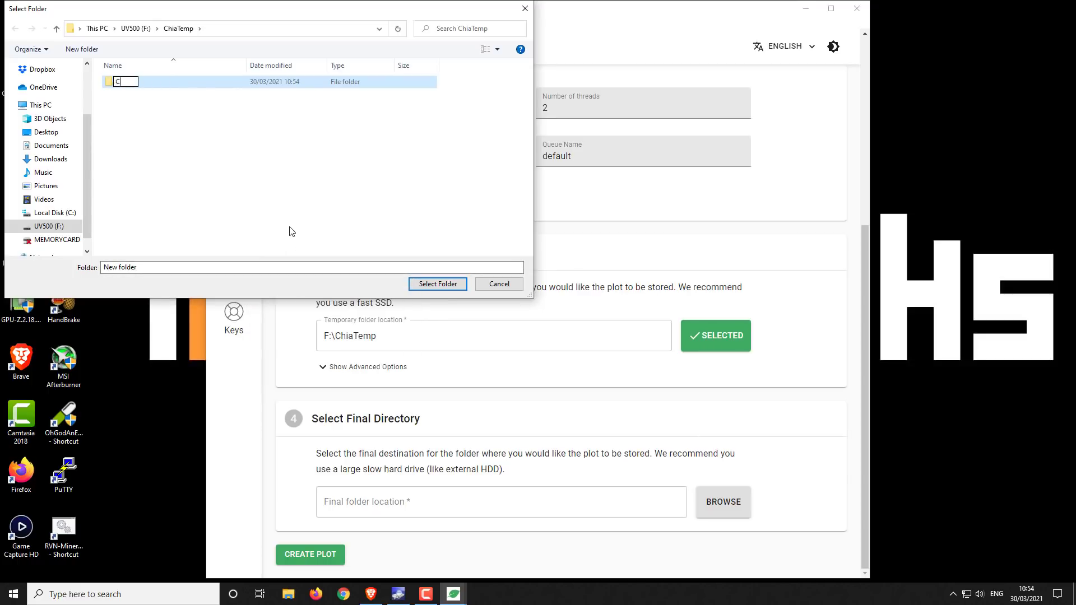
key(BackSpace)
key(BackSpace)
text(iaPlot)
click(159, 85)
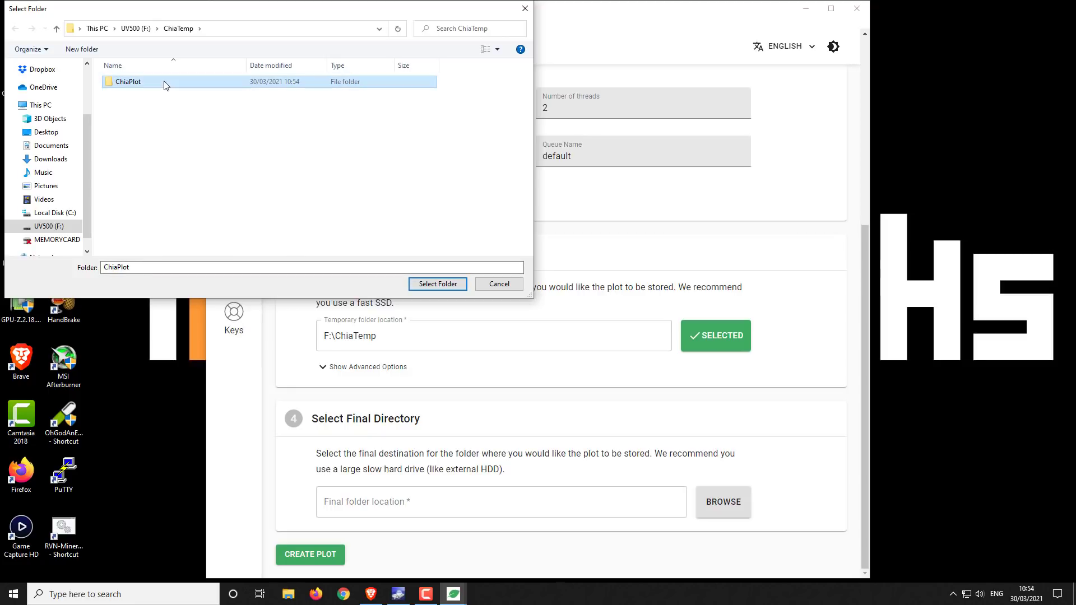
click(437, 283)
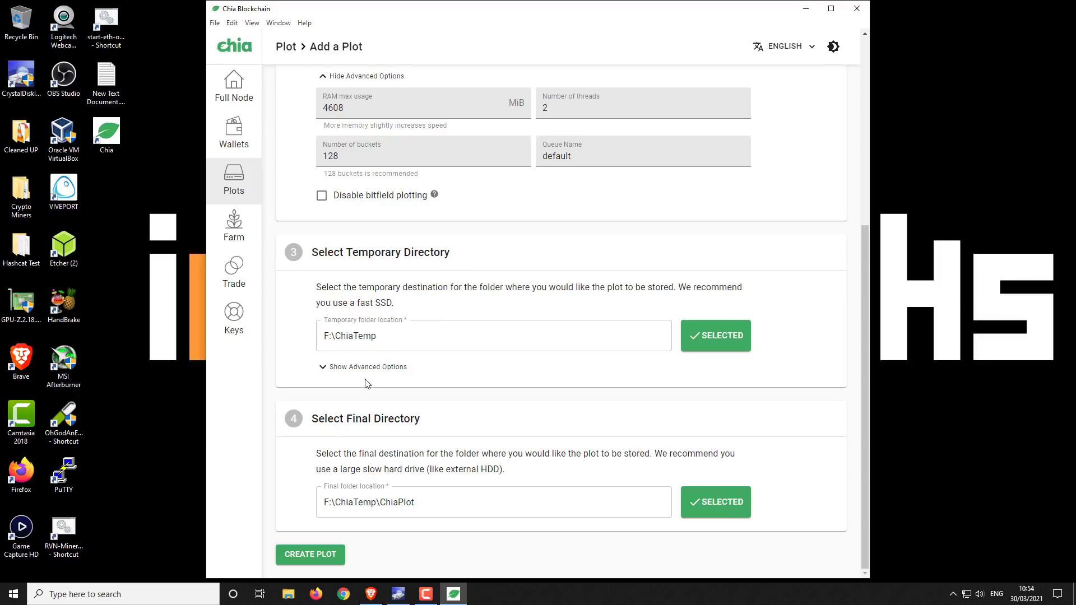
Review the plot settings and create the plot to start plotting
scroll(533, 247, up, 3)
scroll(504, 337, down, 3)
click(320, 555)
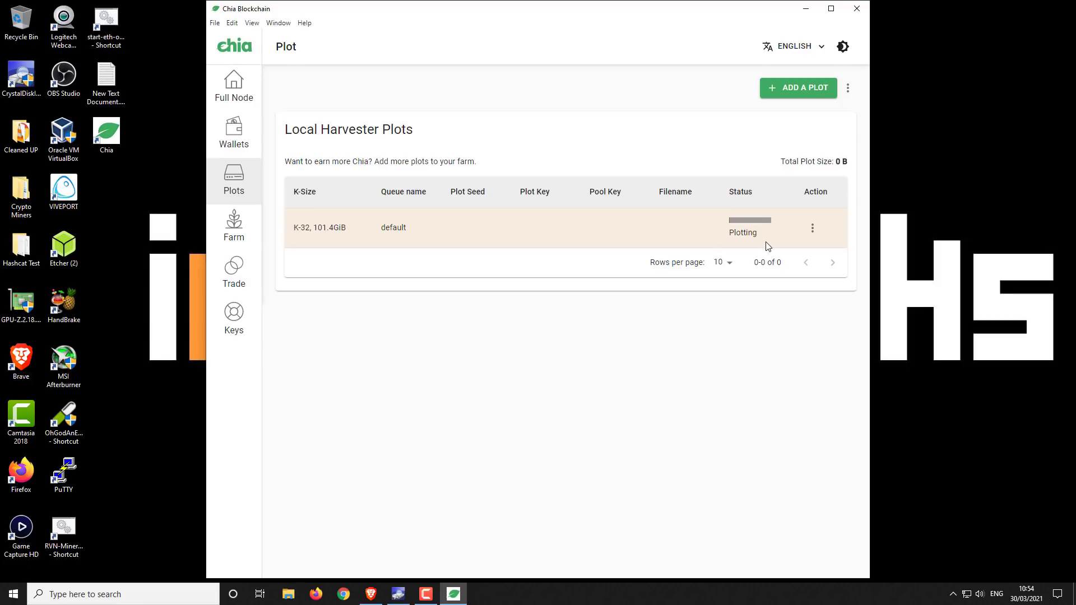
Switch the Chia interface to the dark theme and review the log of the running K-32 plot
click(843, 47)
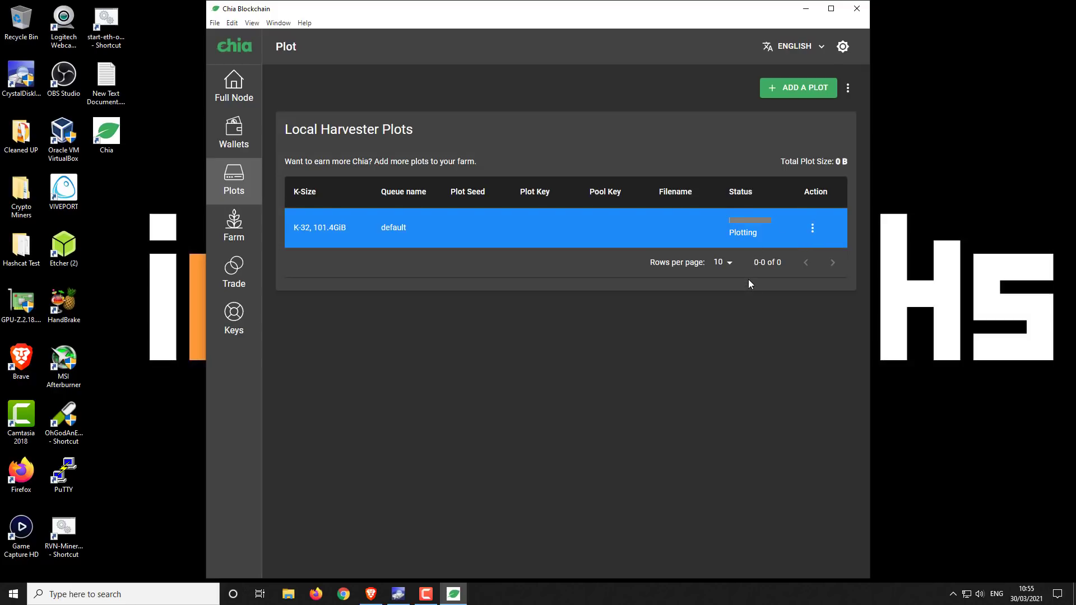
click(813, 229)
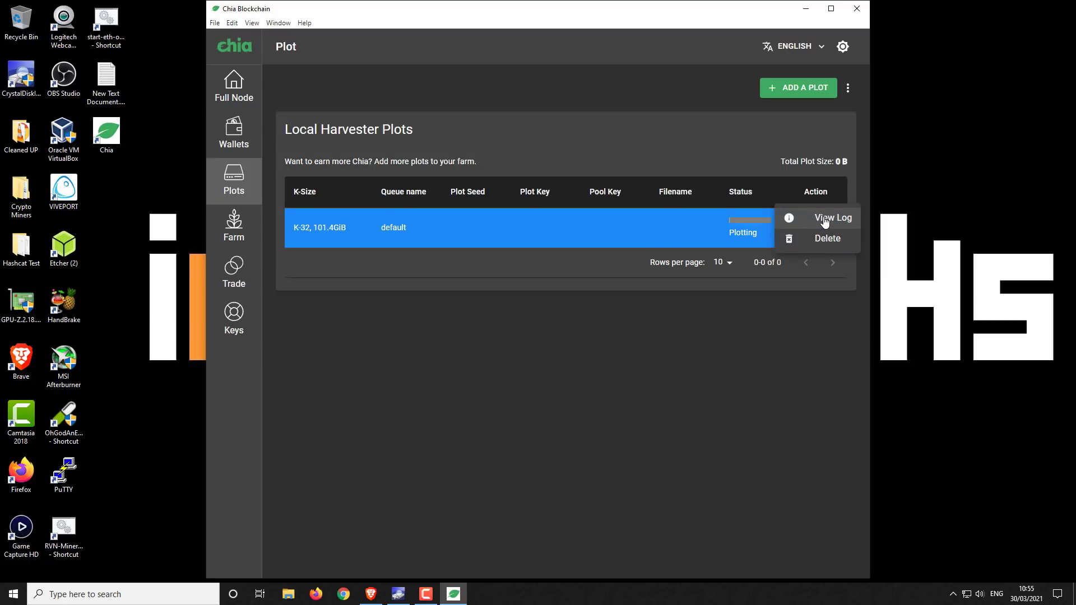
click(825, 223)
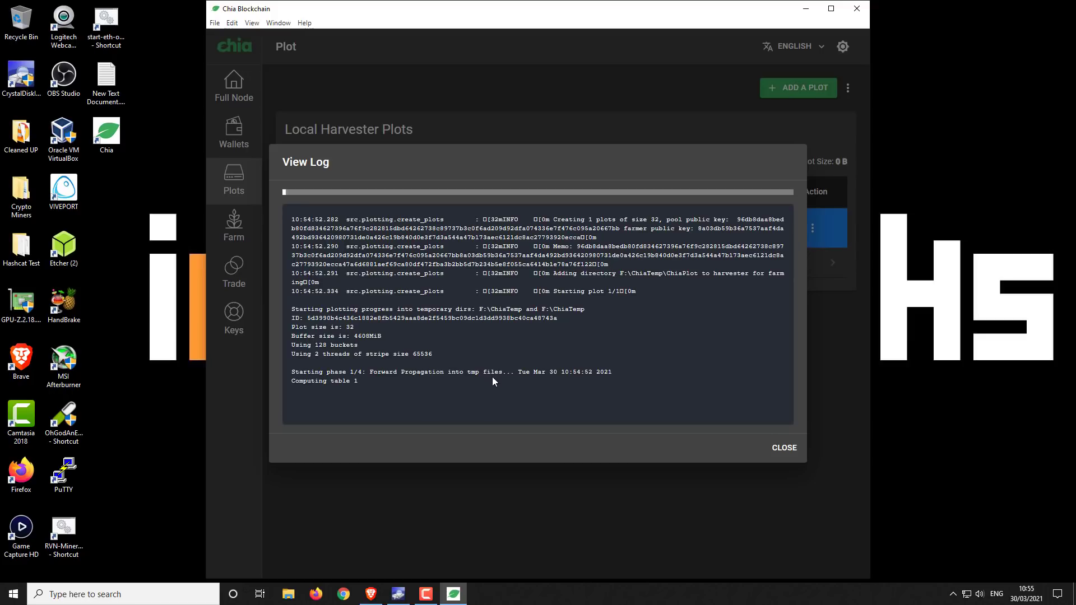
click(785, 449)
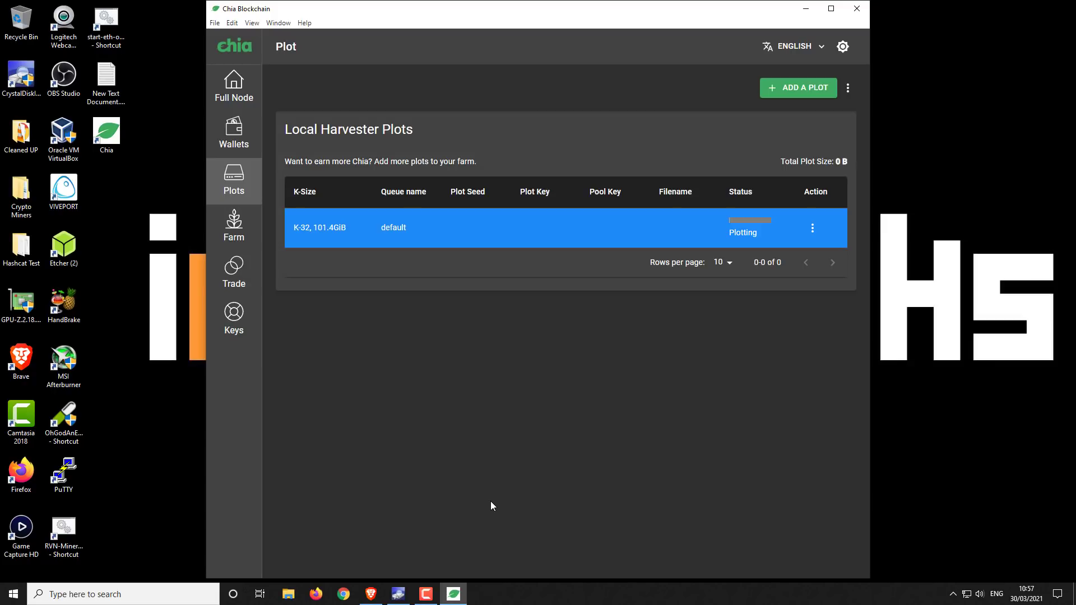
Switch to CrystalDiskInfo, show the Kingston F: drive's details, and copy its model number SUV500480G
click(399, 594)
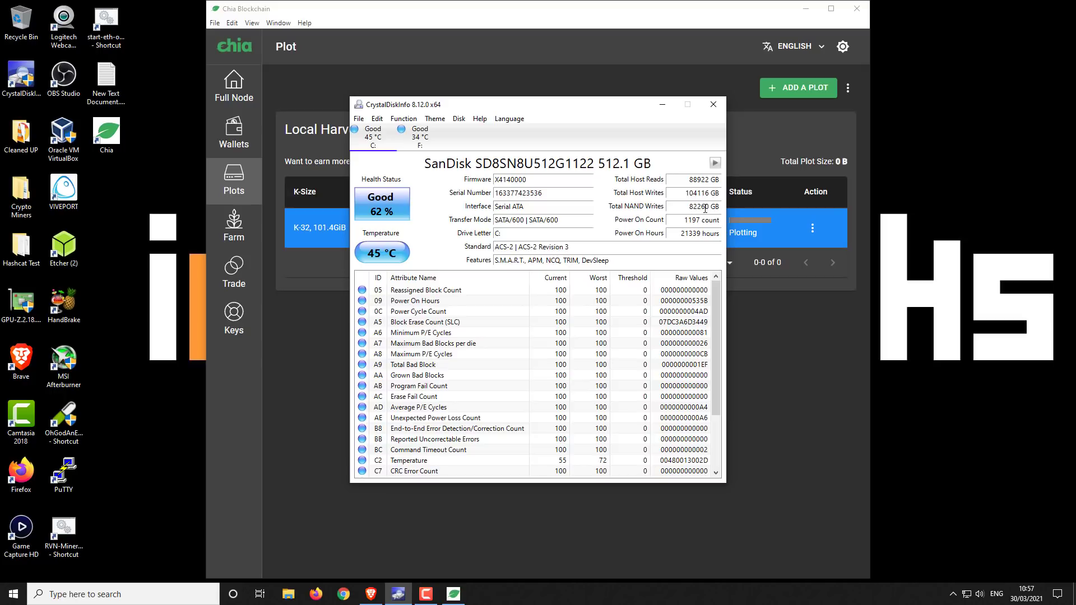
click(422, 139)
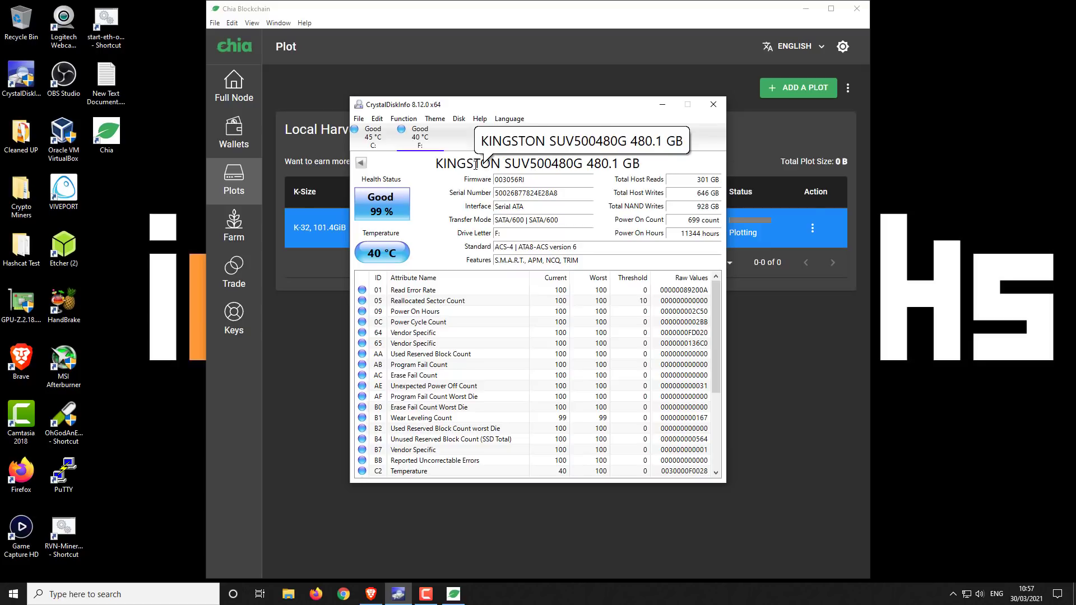
drag(504, 164, 584, 161)
right_click(584, 161)
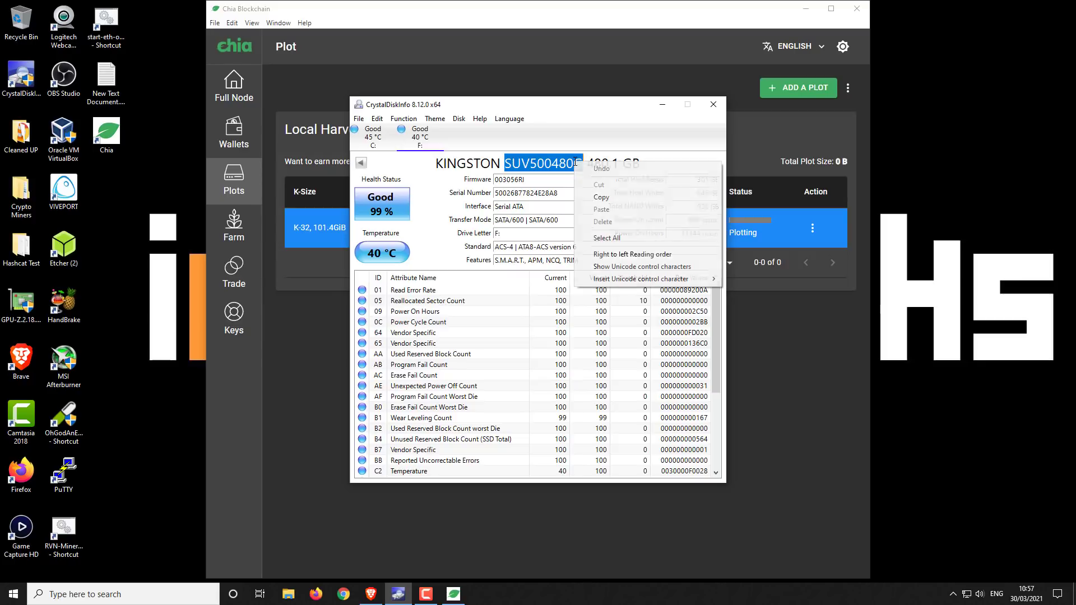
click(610, 199)
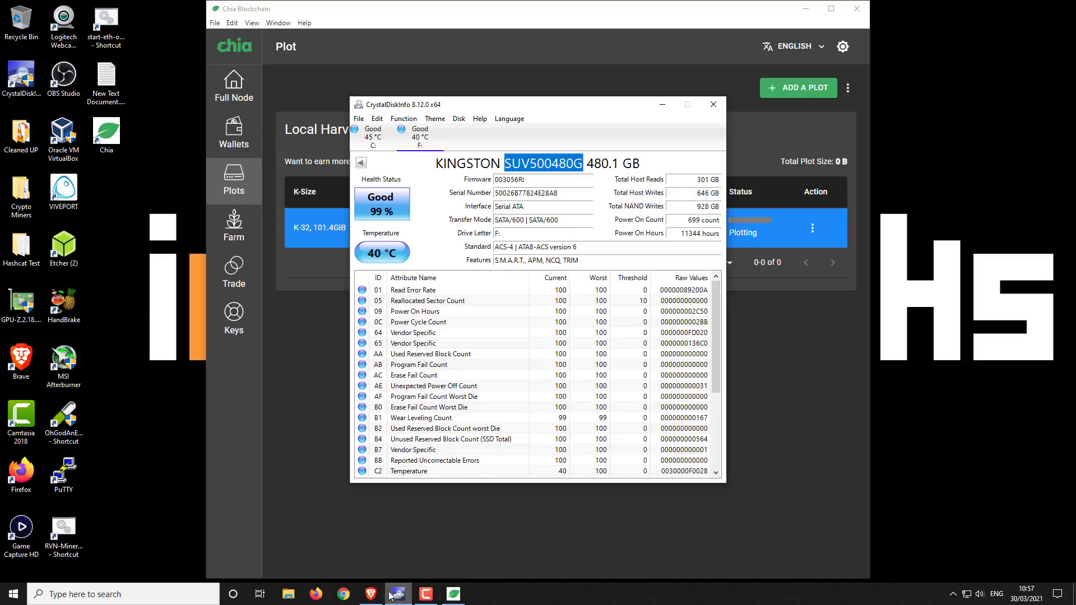
Switch to the Brave browser and search the web for "SUV500480G 500gb TBW" in a new tab
click(371, 594)
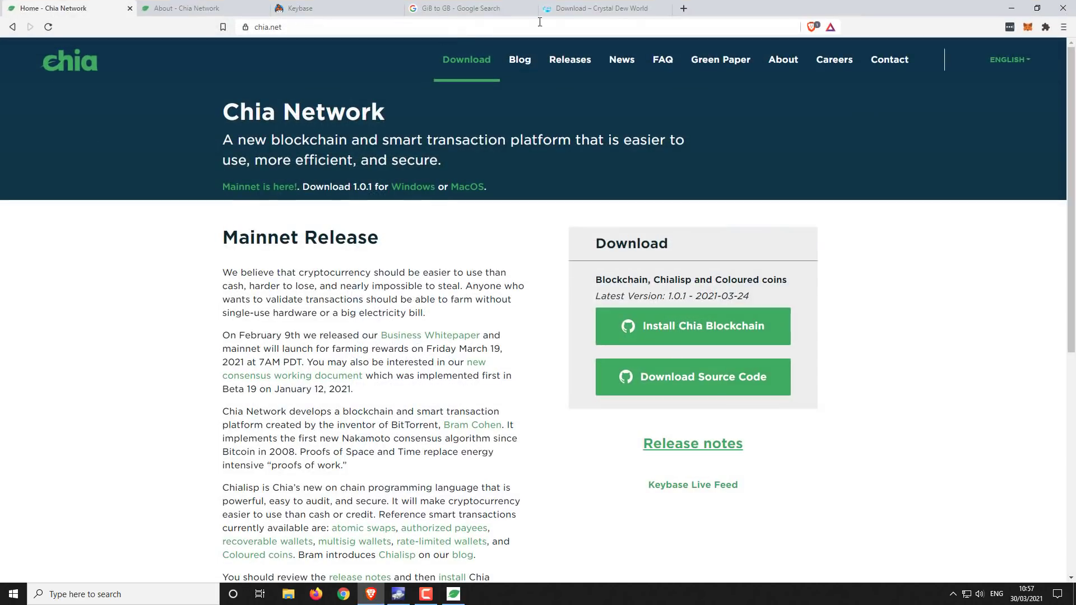
click(683, 7)
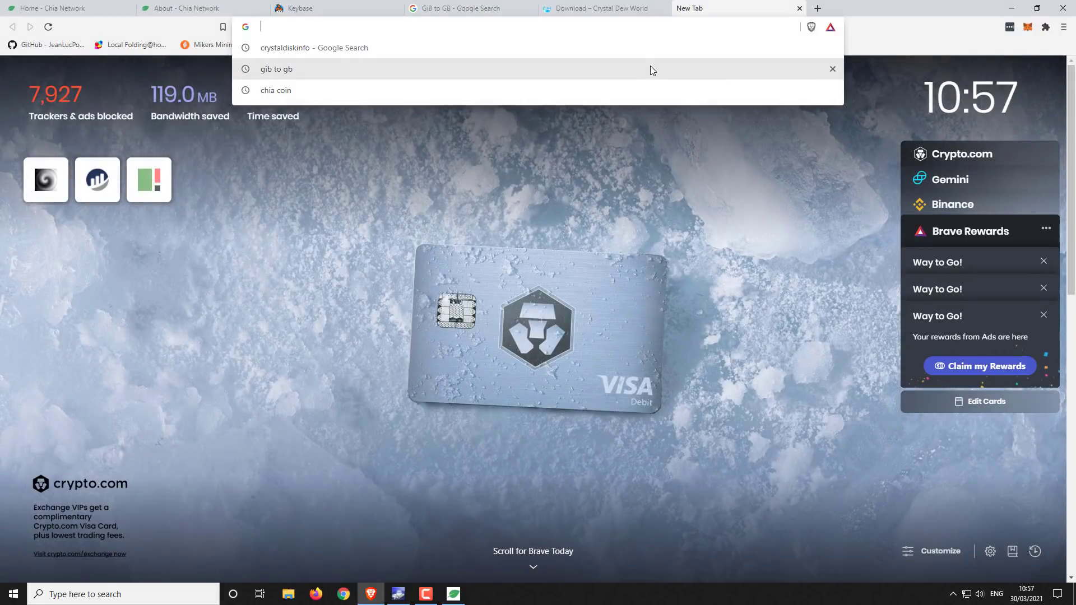
key(ctrl+v)
text(500)
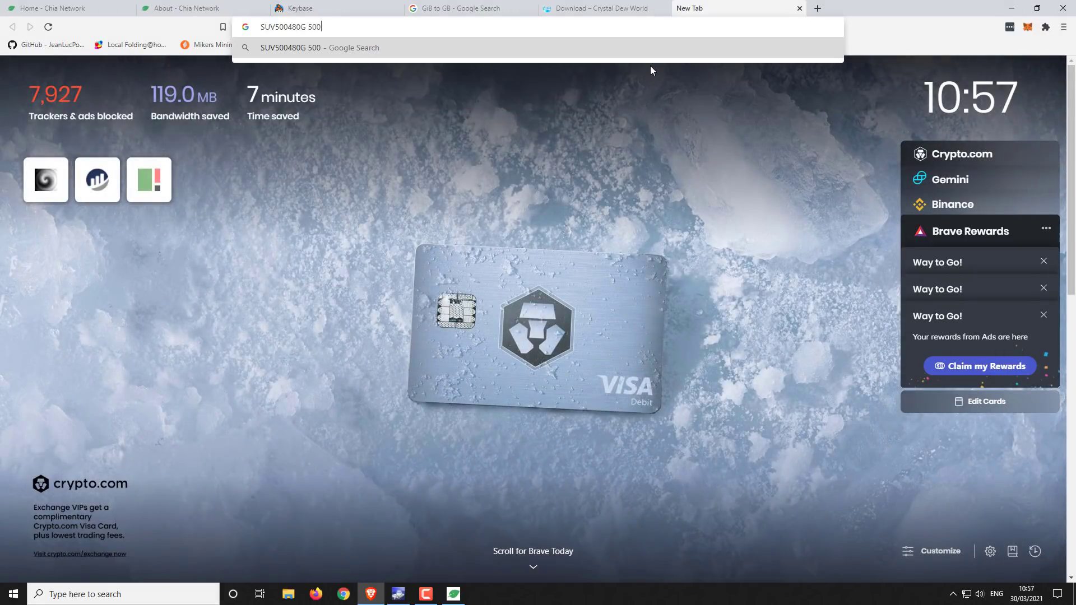
text(gb TBW)
key(Return)
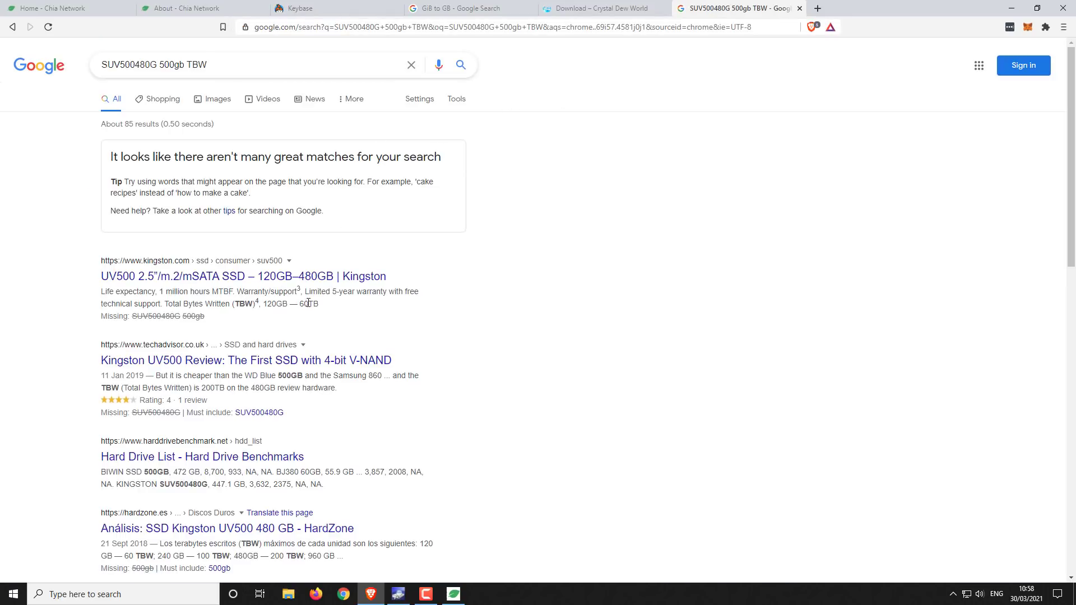
Open the UV500 datasheet from Kingston's product page and find the Total Bytes Written rating for the 480GB model
click(317, 280)
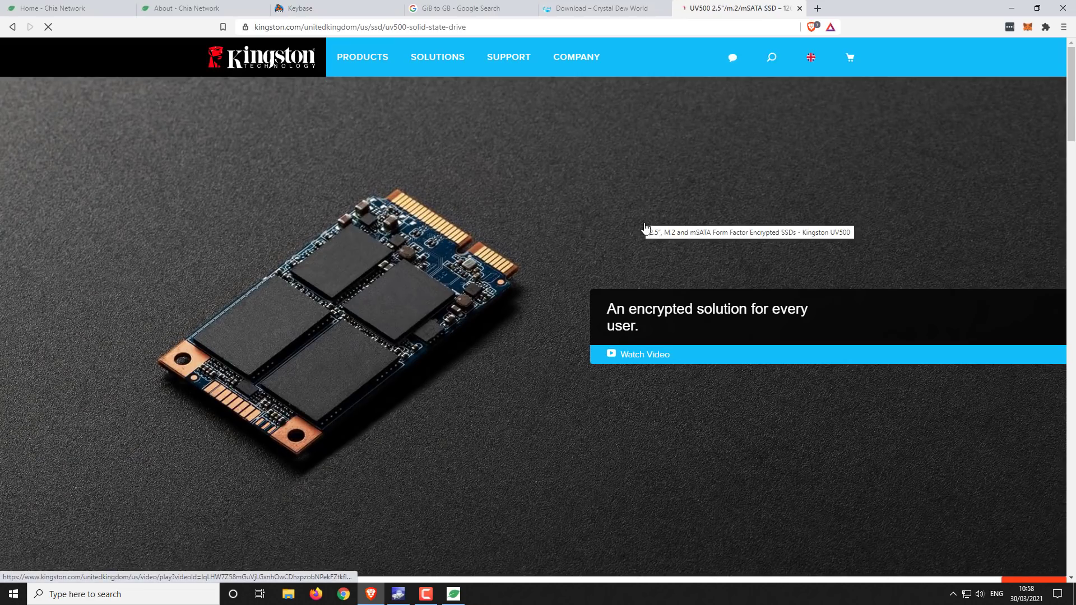
scroll(643, 230, down, 6)
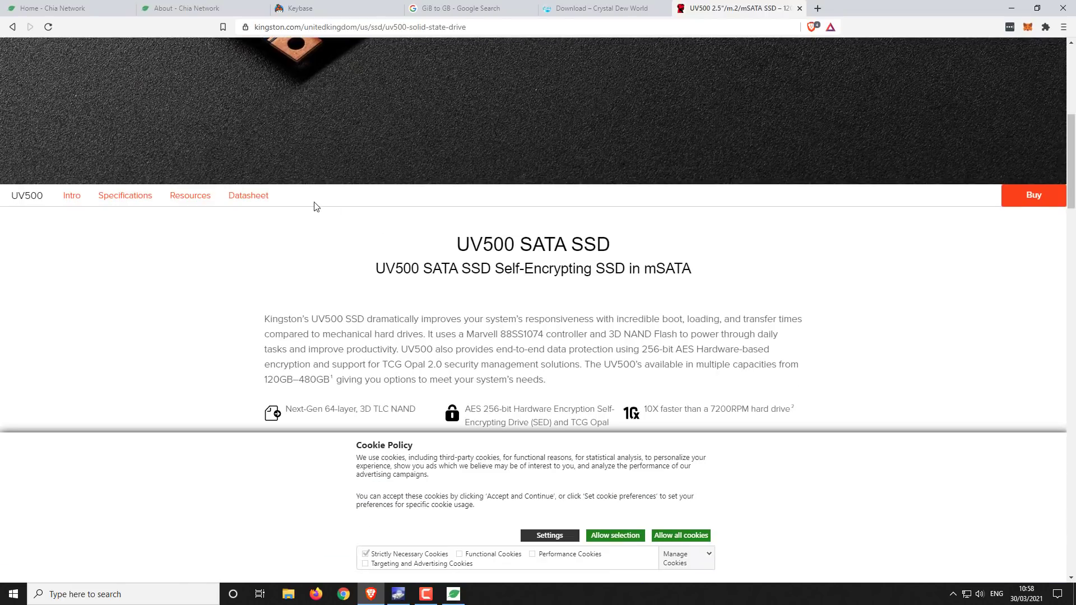
click(253, 198)
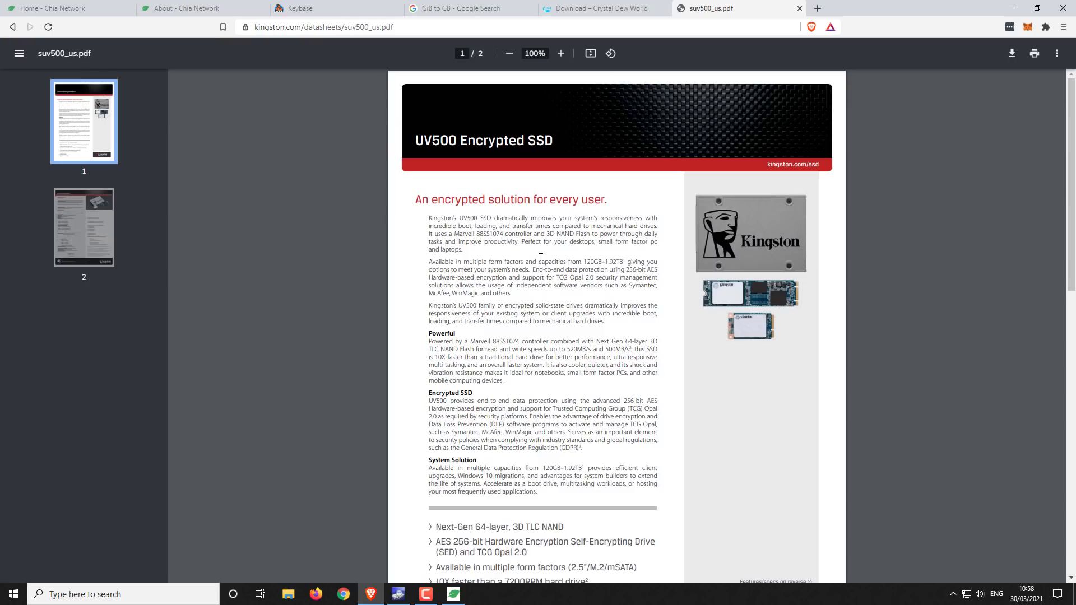
scroll(541, 257, down, 10)
scroll(542, 261, down, 3)
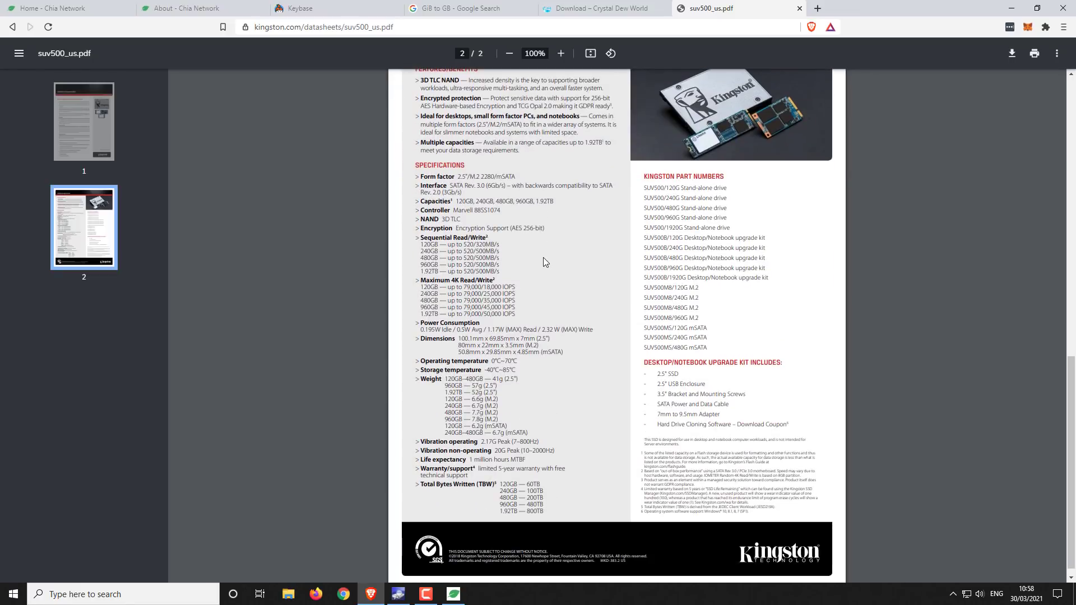
scroll(543, 259, down, 1)
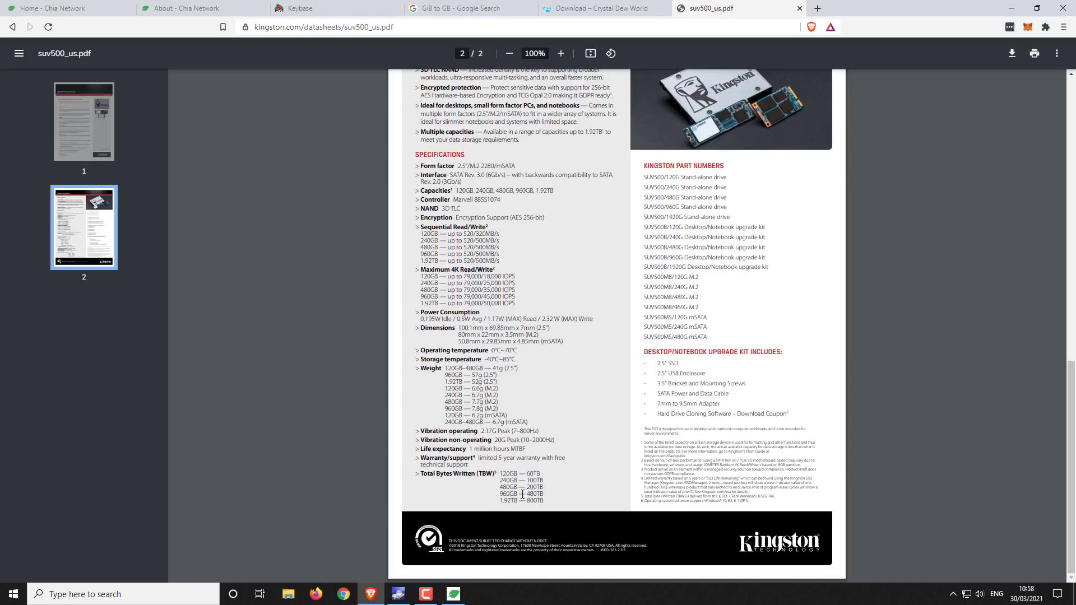
drag(500, 488, 546, 489)
Compare the rating with the F: drive's total writes in CrystalDiskInfo, and revisit the CrystalDiskInfo download page
click(407, 600)
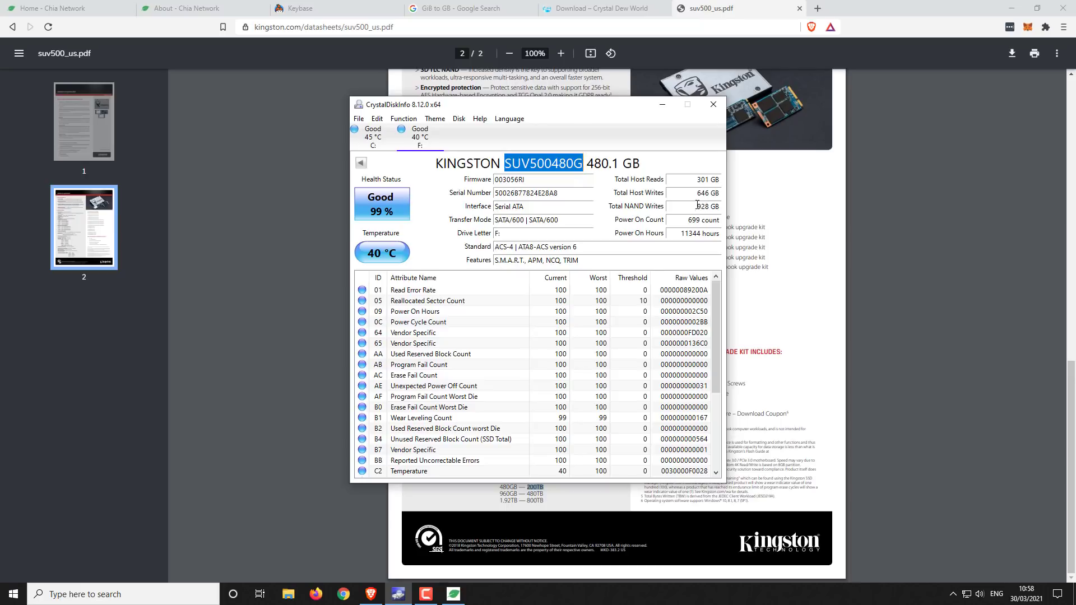
click(663, 106)
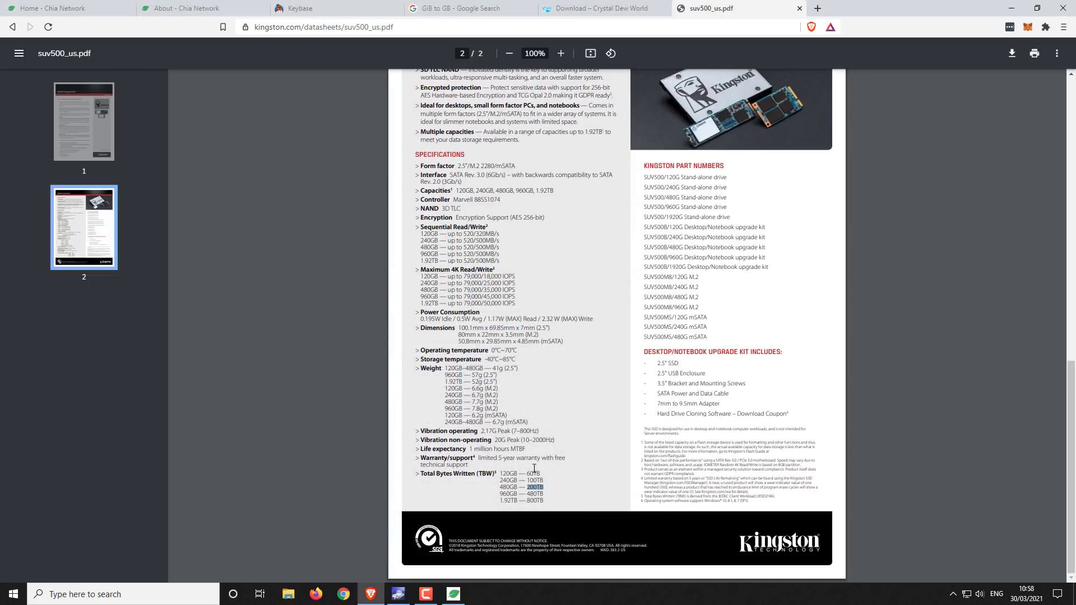
click(613, 13)
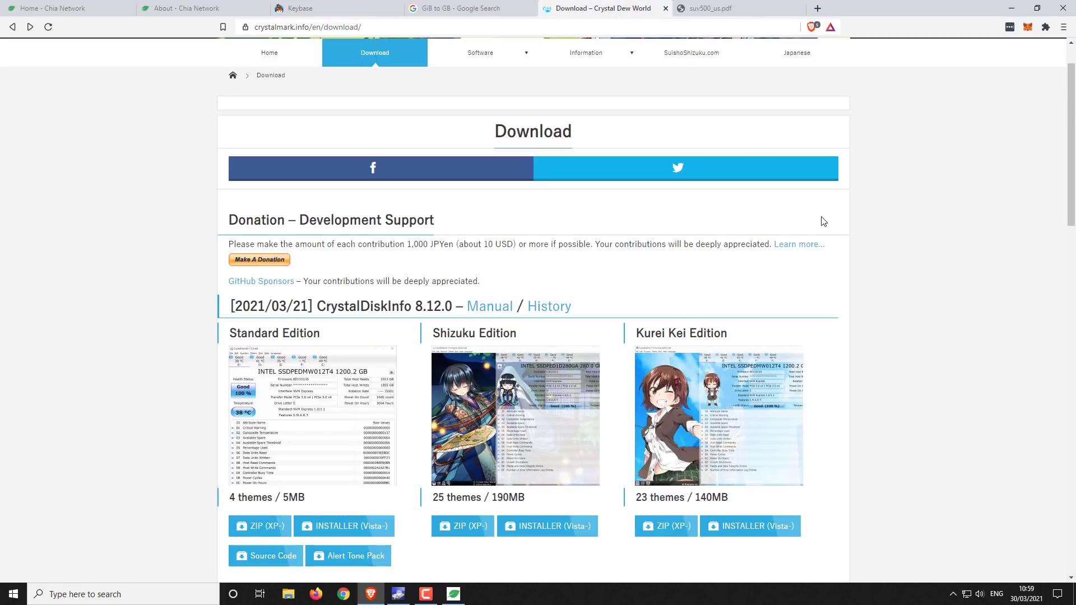
click(1009, 8)
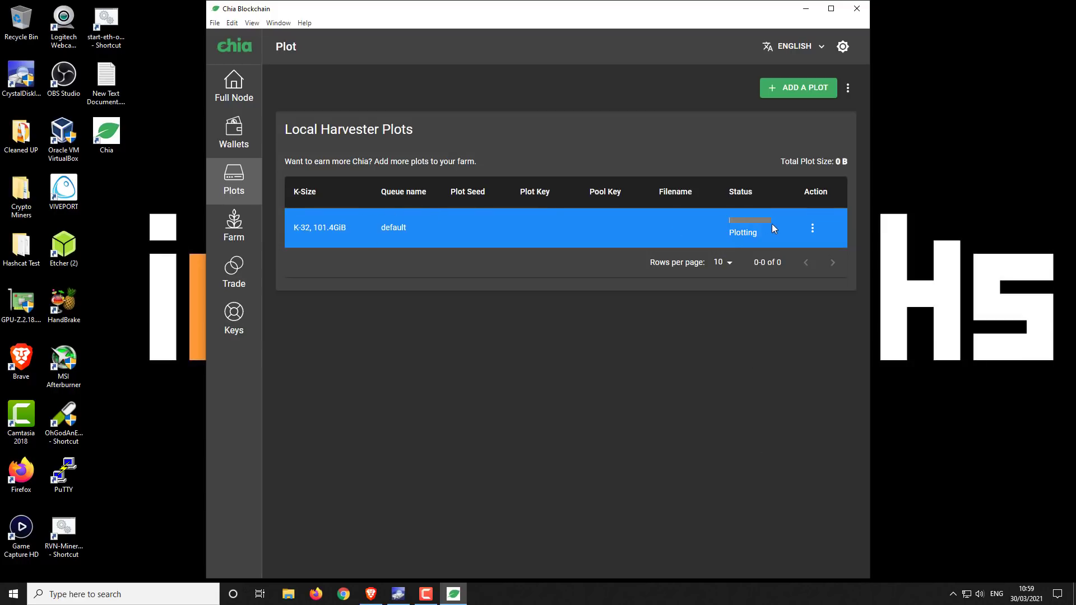
Check Chia's Farm and Plots pages, and view the next captured screenshot in Photos
click(237, 225)
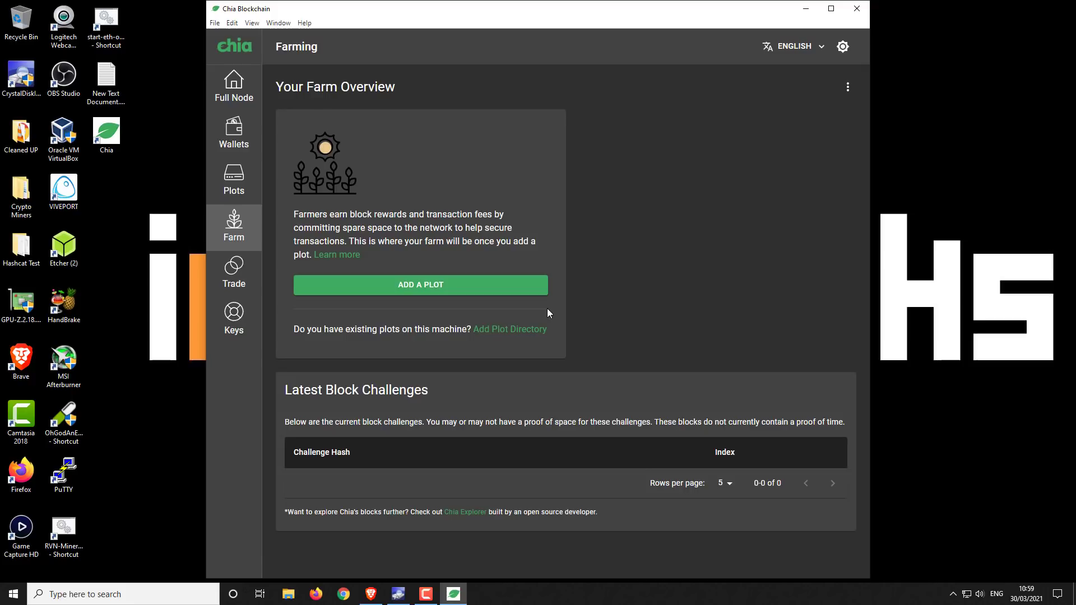
click(240, 182)
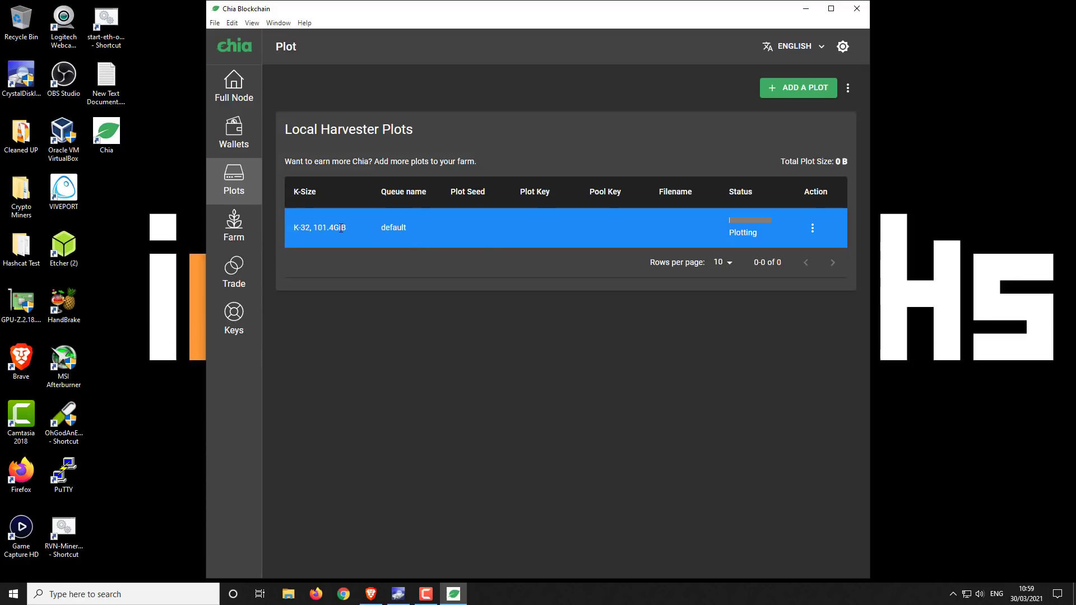
click(235, 230)
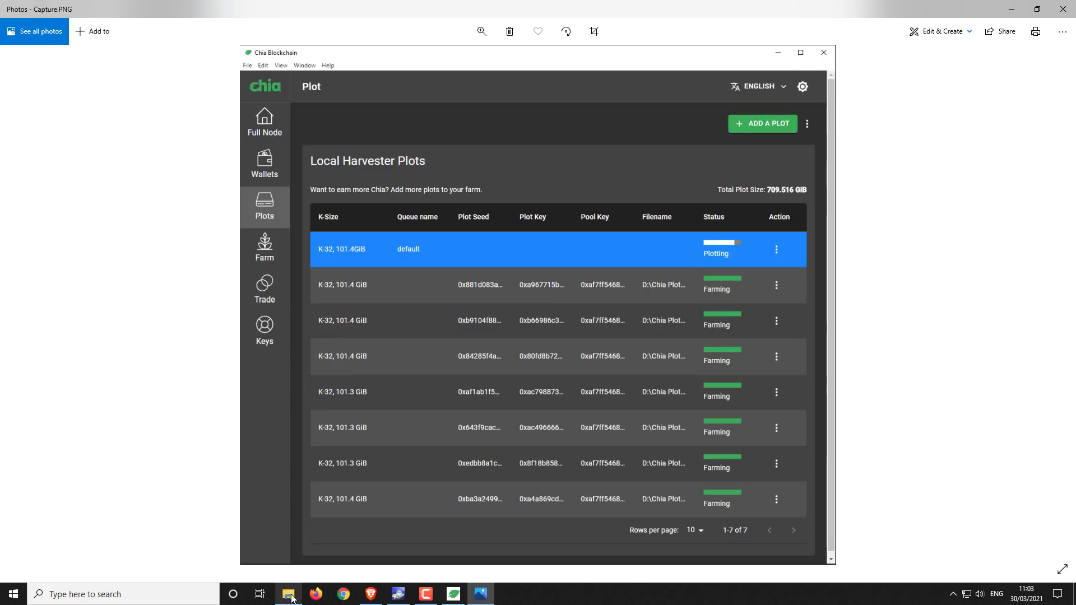
key(Right)
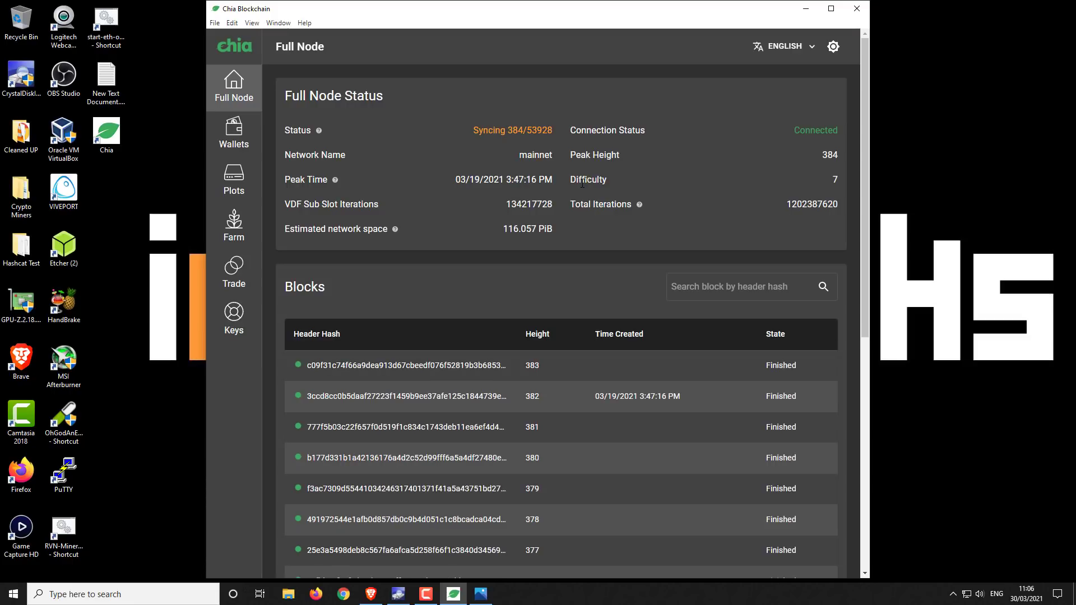
Minimize Chia and review the Chia Network About page and the chia_network.public Keybase team page in the browser
click(810, 8)
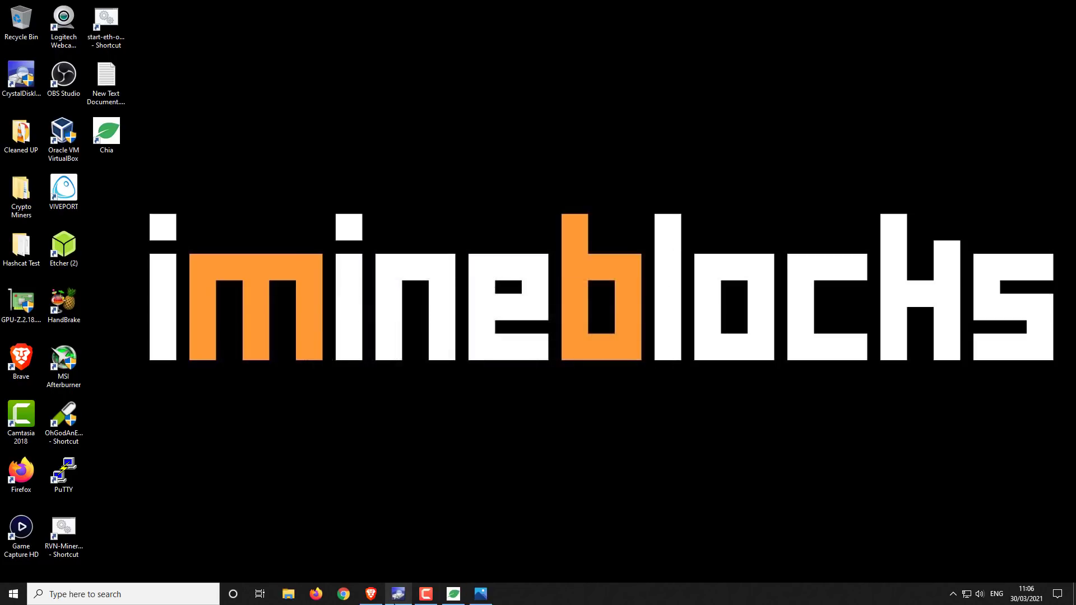
click(399, 598)
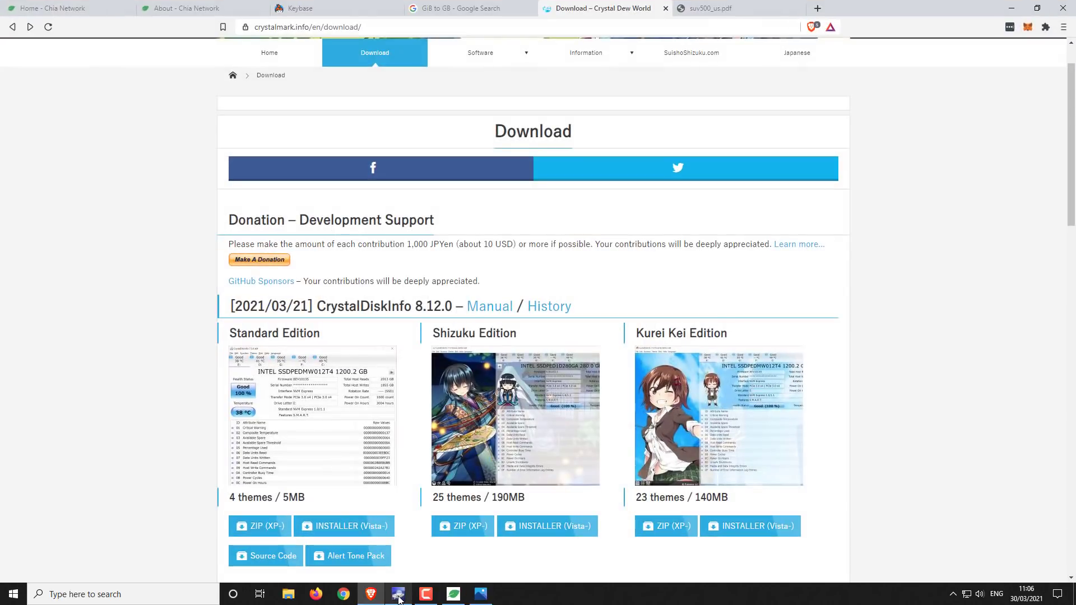
click(202, 8)
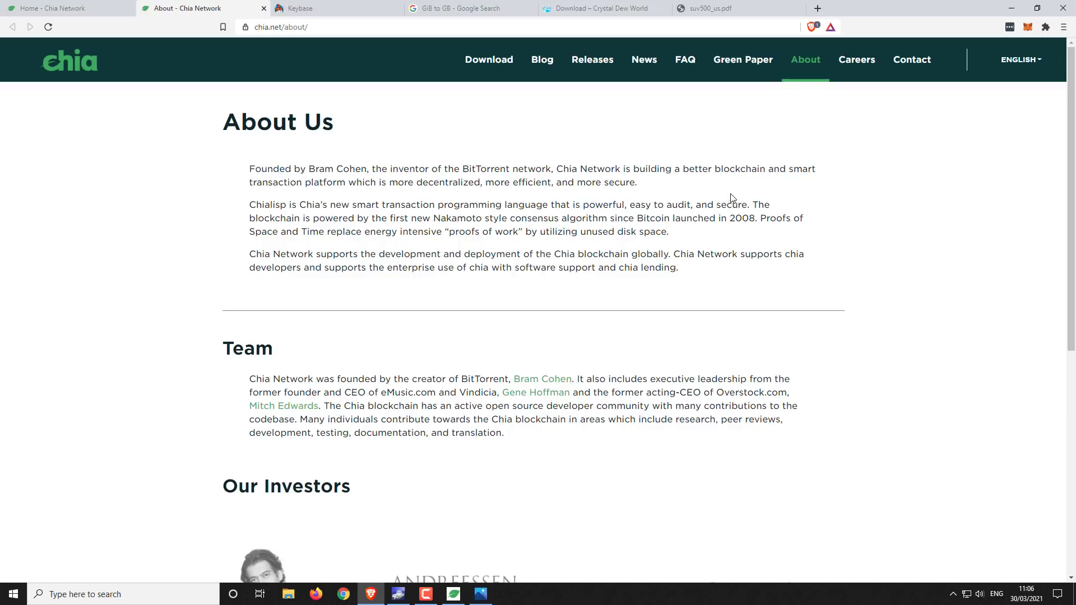
click(332, 7)
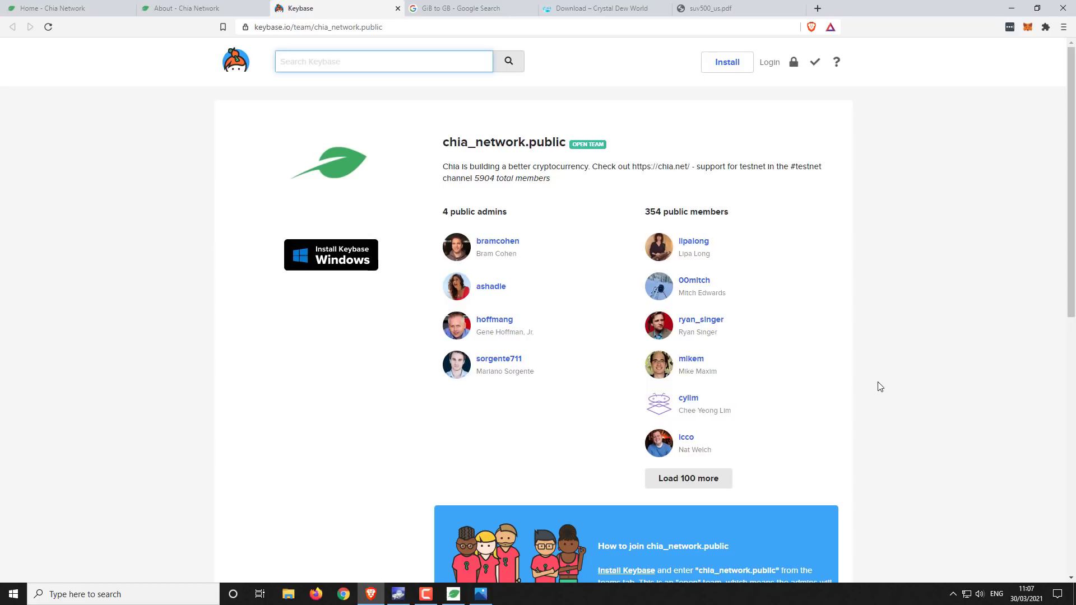
drag(443, 143, 568, 143)
click(735, 161)
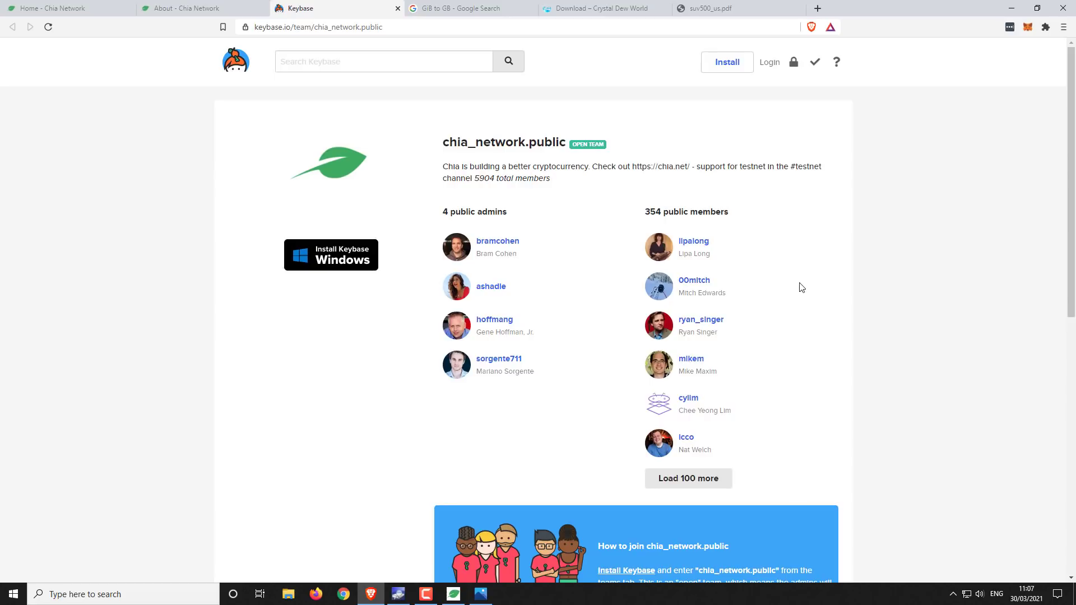
click(1012, 8)
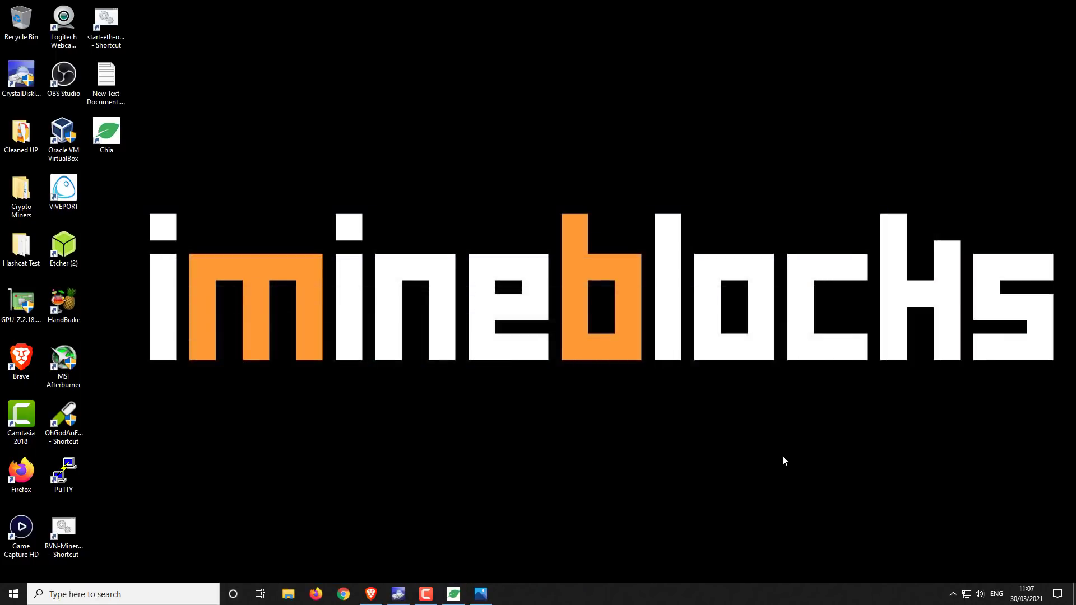